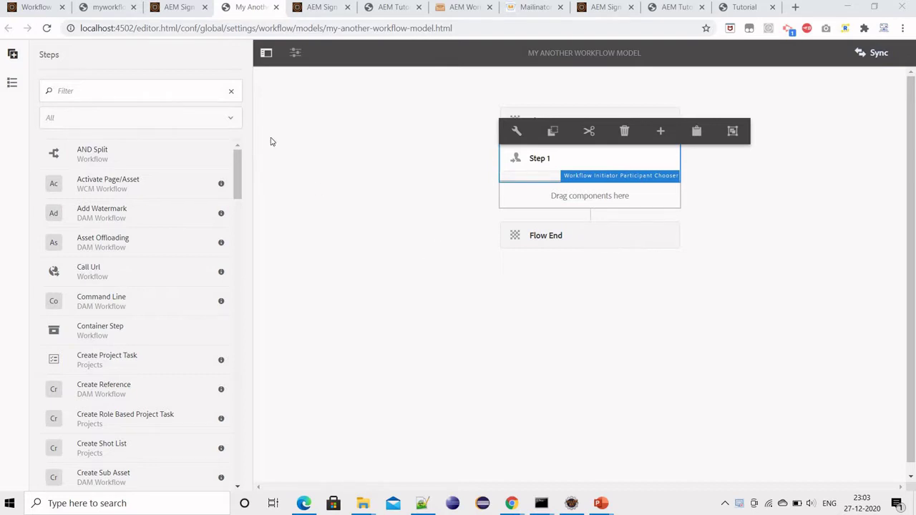
Step: Open the AEM Tutorial workflow model for editing from the Workflow Models console
click(149, 56)
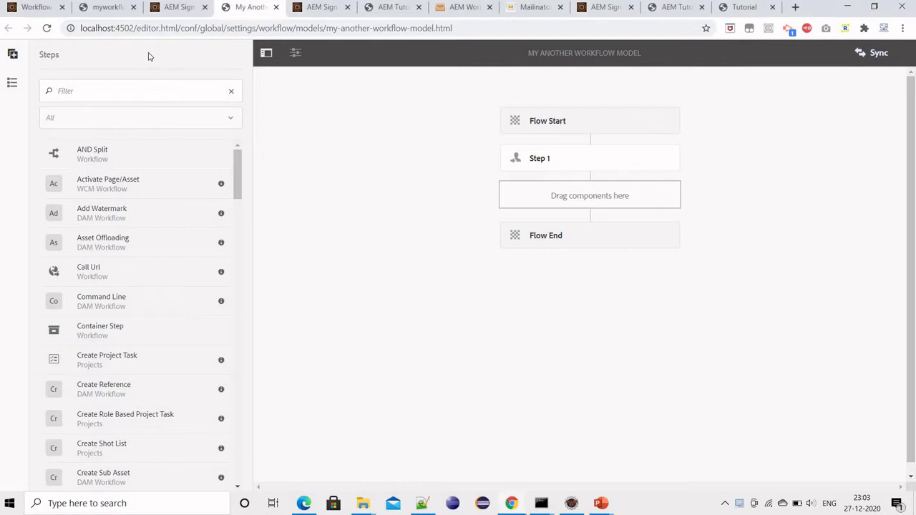
click(36, 7)
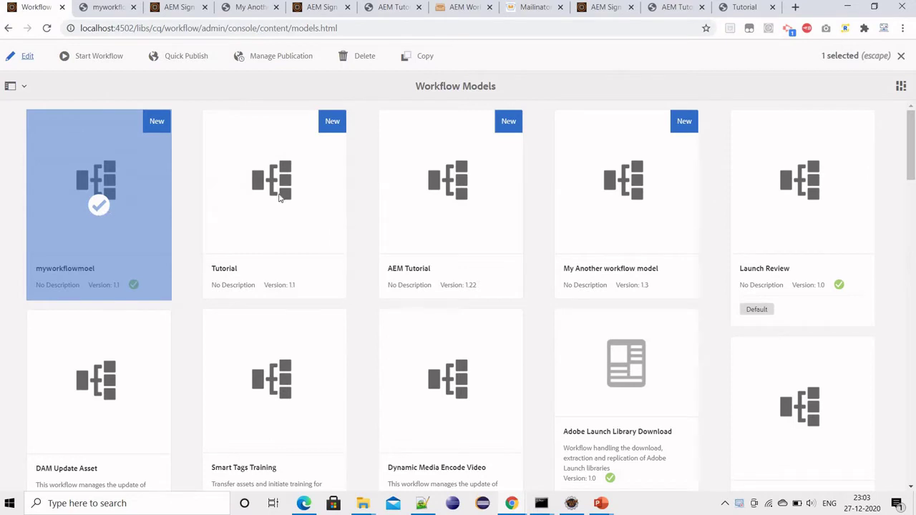
key(Escape)
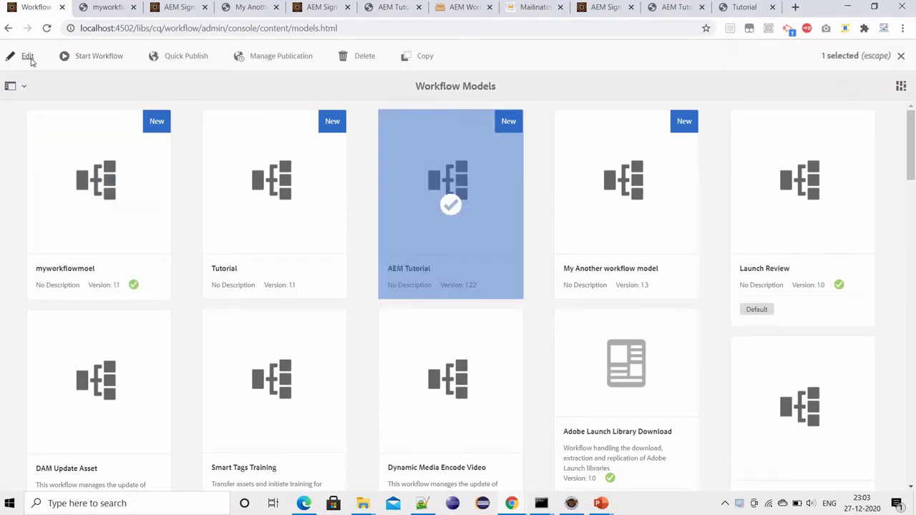
click(28, 57)
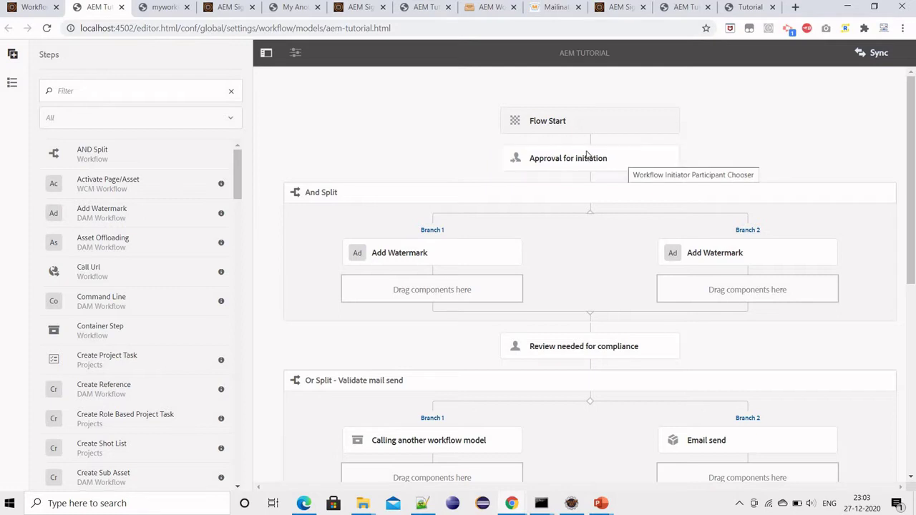
Step: Examine the title, description and workflow stage in the "Approval for initiation" step's settings, then close them without changes
click(519, 152)
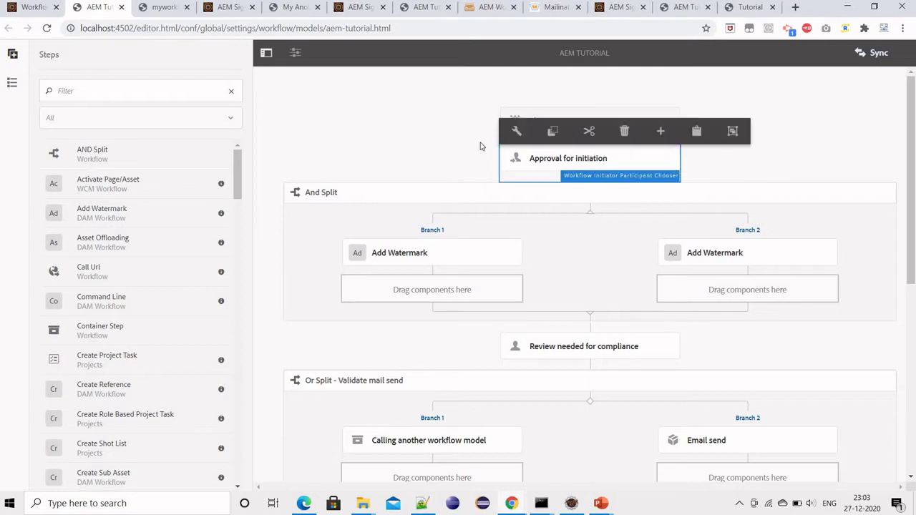
click(516, 131)
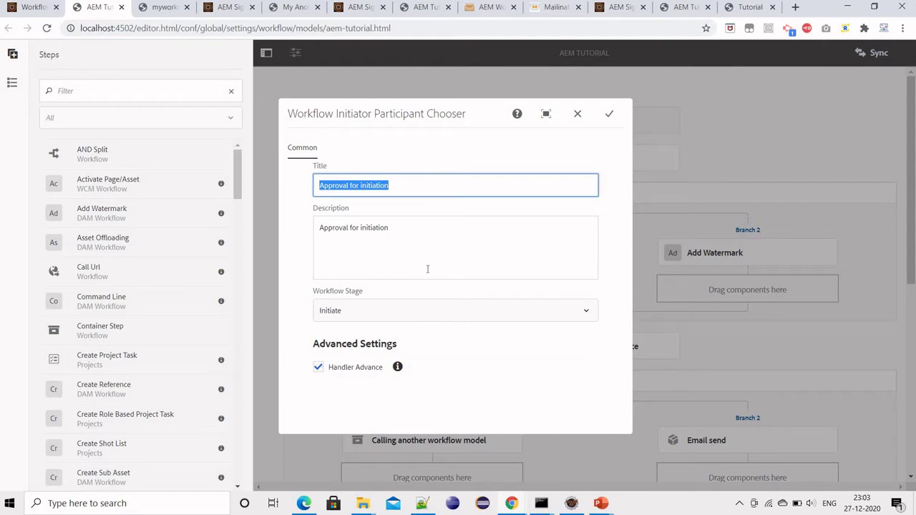
key(Tab)
key(ctrl+a)
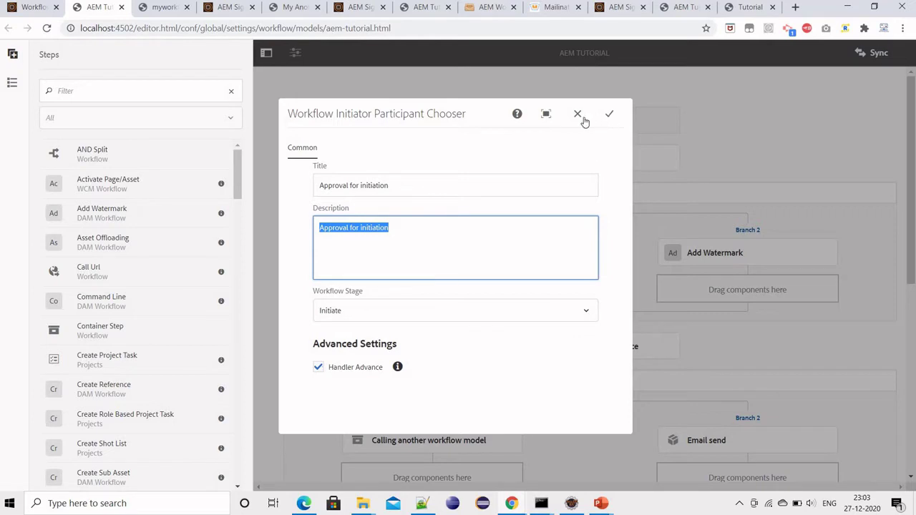
click(388, 187)
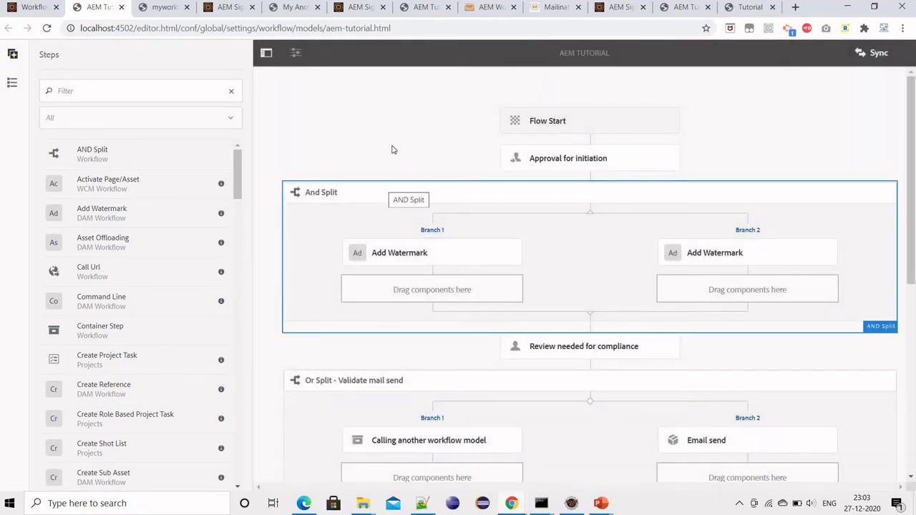
Step: Look over the model's flow from the AND Split through the OR Split to the Set Variable step
scroll(383, 149, down, 1)
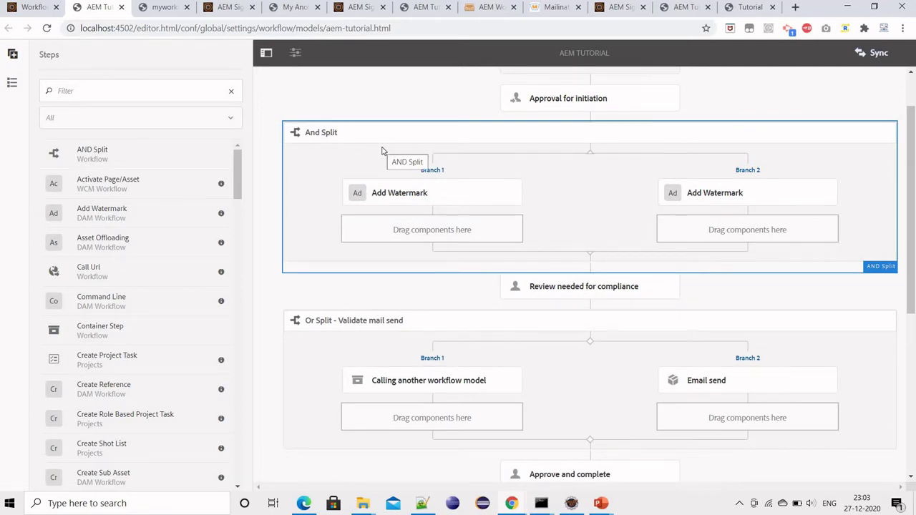
click(352, 172)
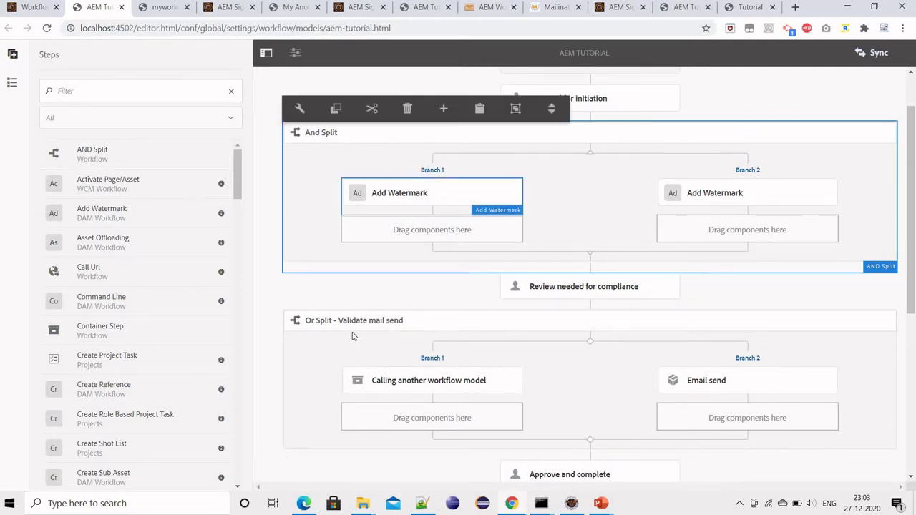
click(565, 429)
scroll(586, 398, down, 3)
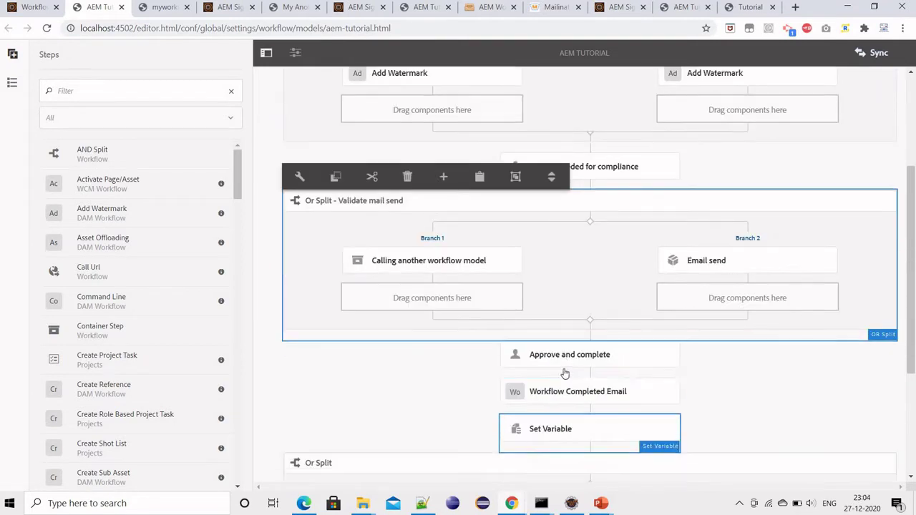
scroll(401, 265, up, 4)
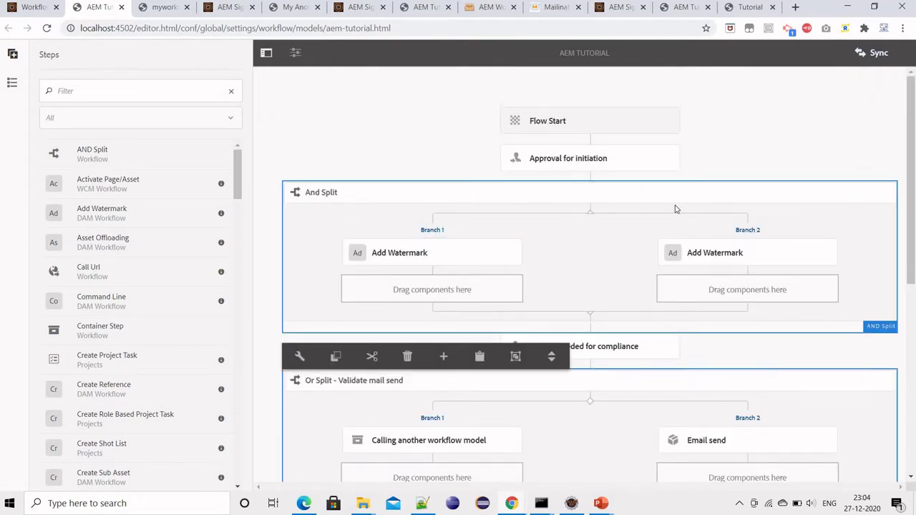
Step: Check the AND Split's branches, set its split name to "This is my AND operation" and save the settings
click(423, 209)
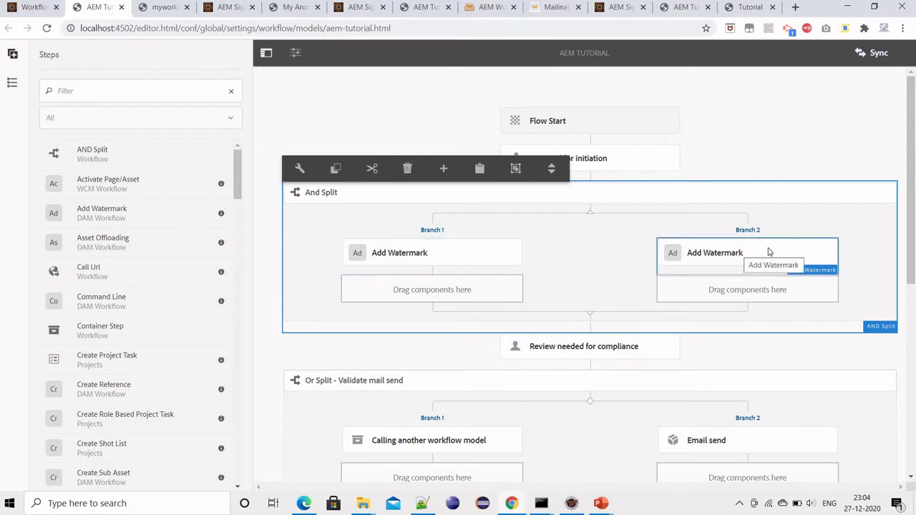
click(300, 171)
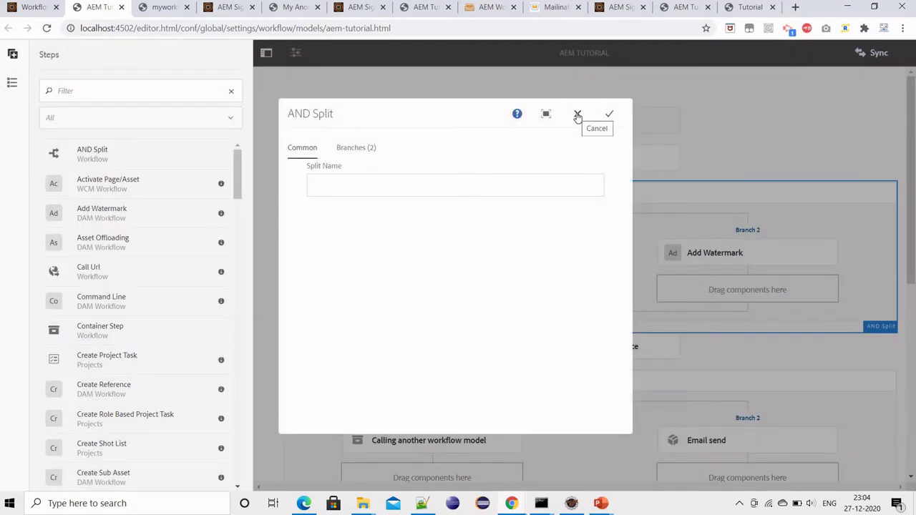
click(356, 148)
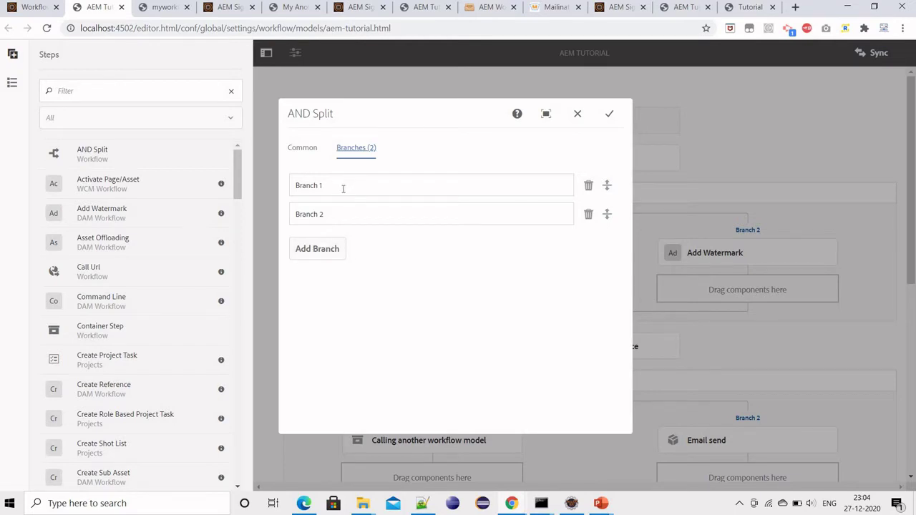
click(314, 152)
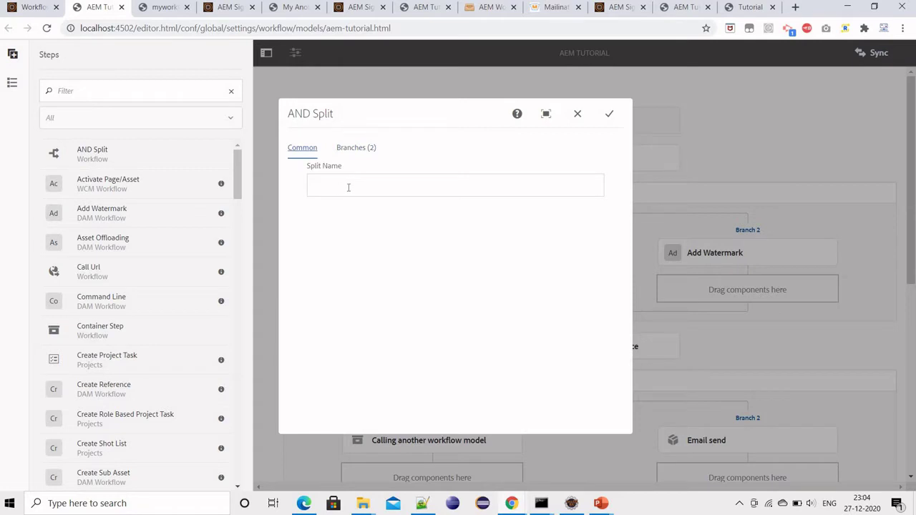
click(424, 190)
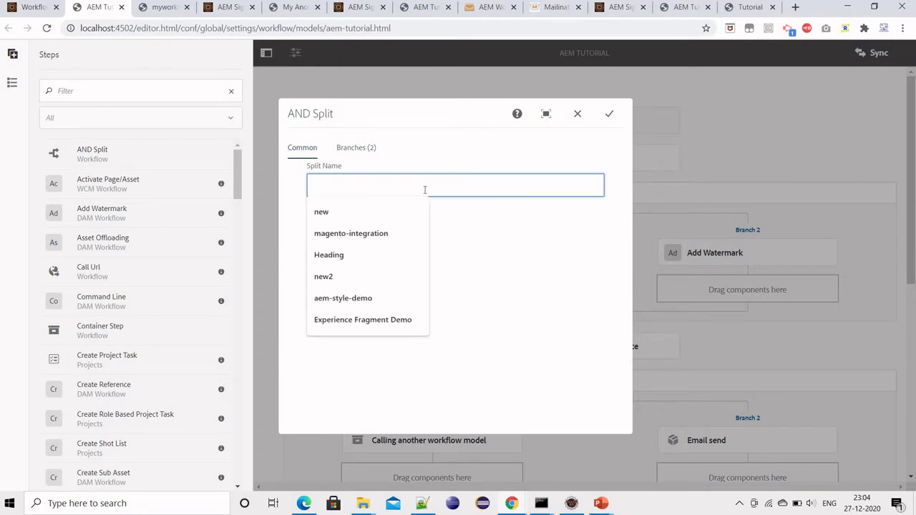
text(This is)
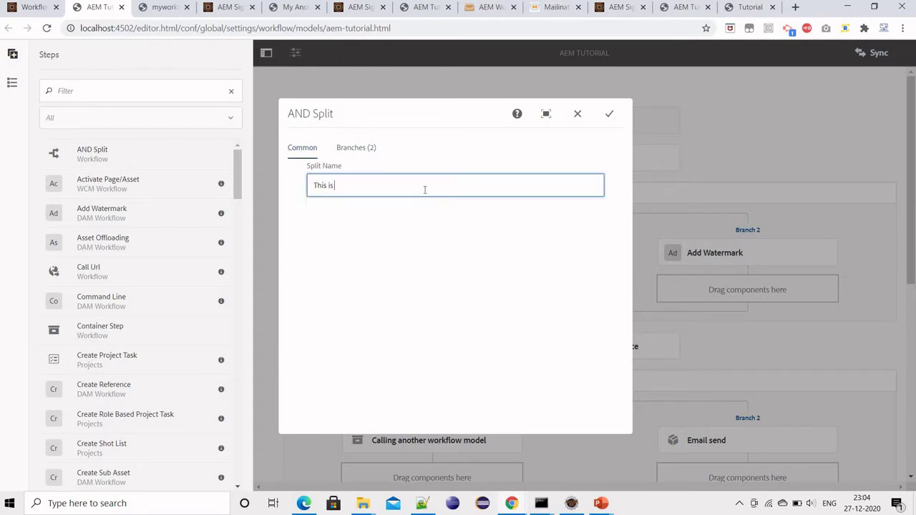
text( my AND operation)
click(367, 201)
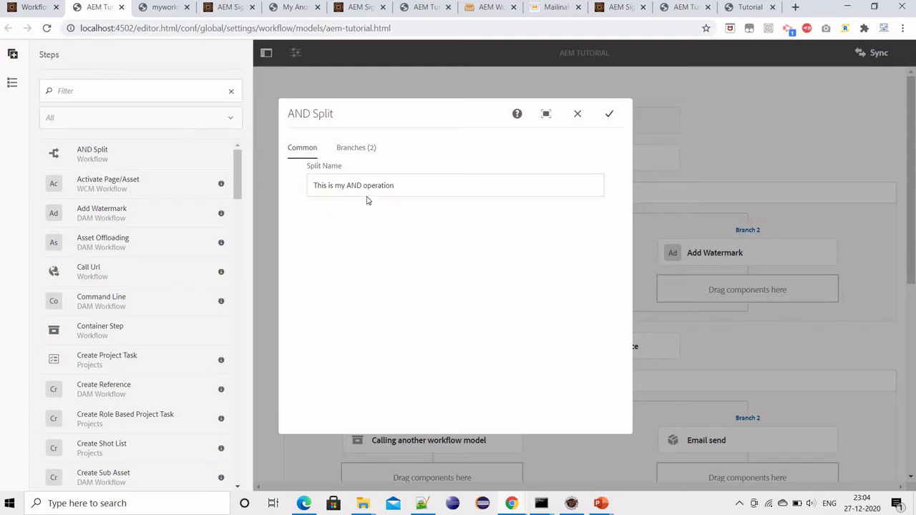
key(Return)
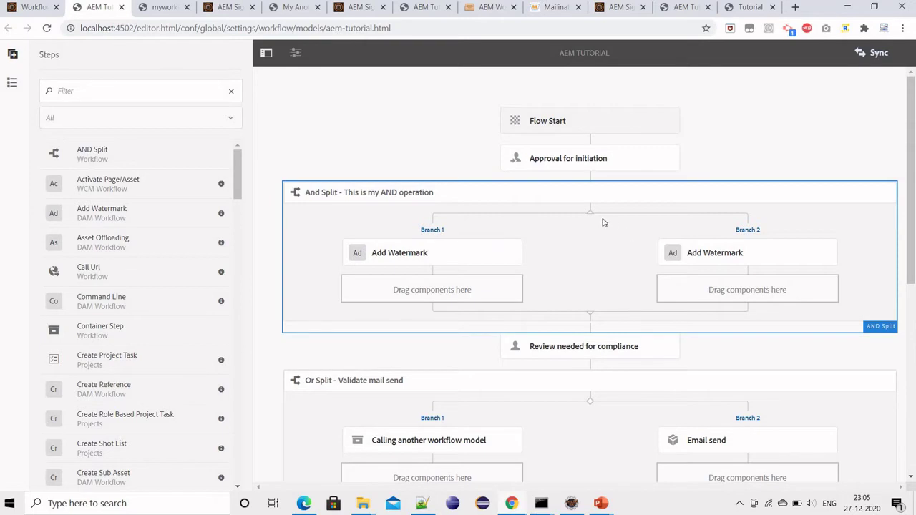
Step: Examine the "Review needed for compliance" participant step's assigned user or group, workflow stage options and timeout settings, then close without changes
scroll(604, 225, down, 2)
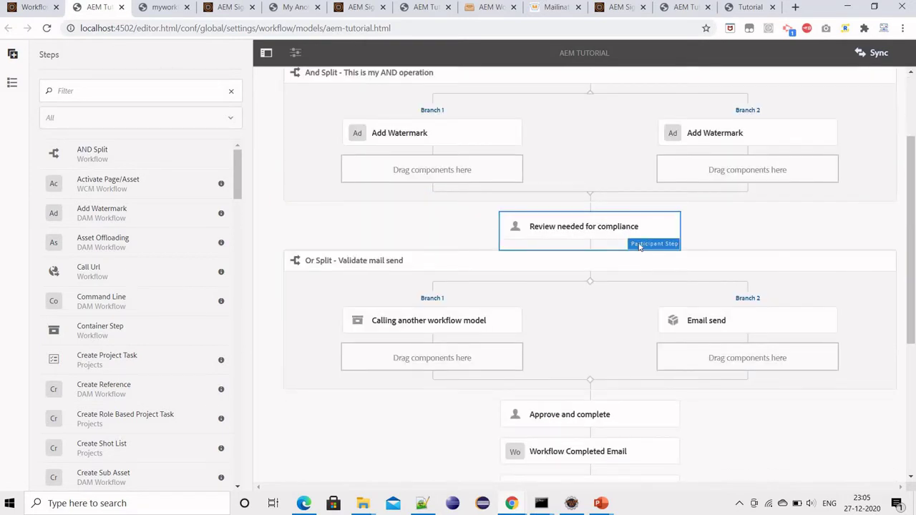
double_click(526, 218)
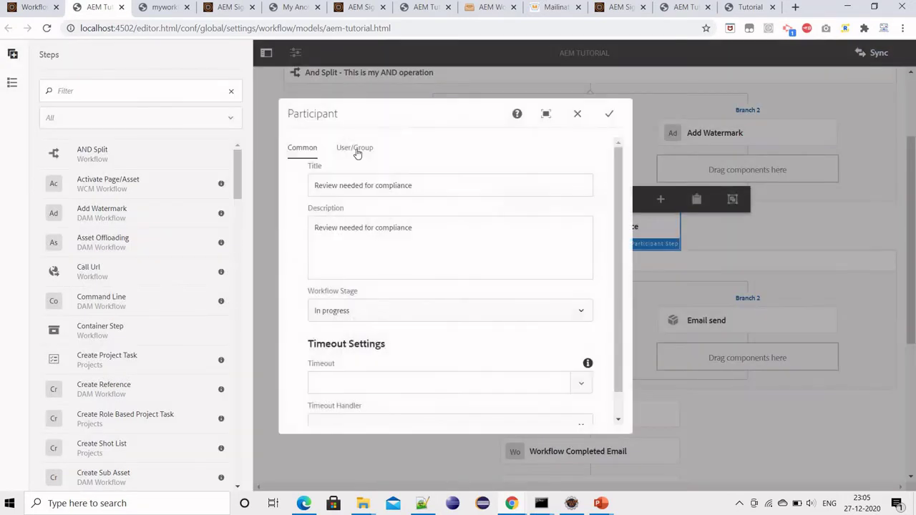
click(357, 150)
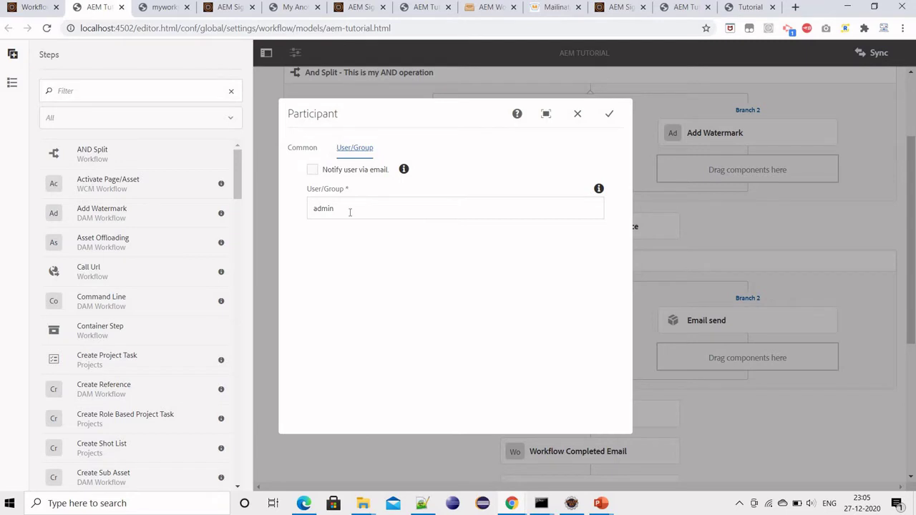
click(475, 216)
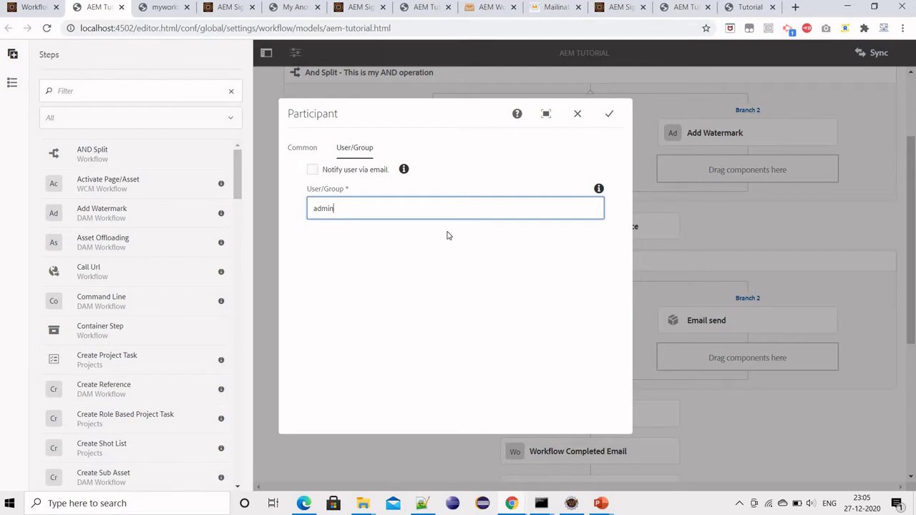
click(303, 148)
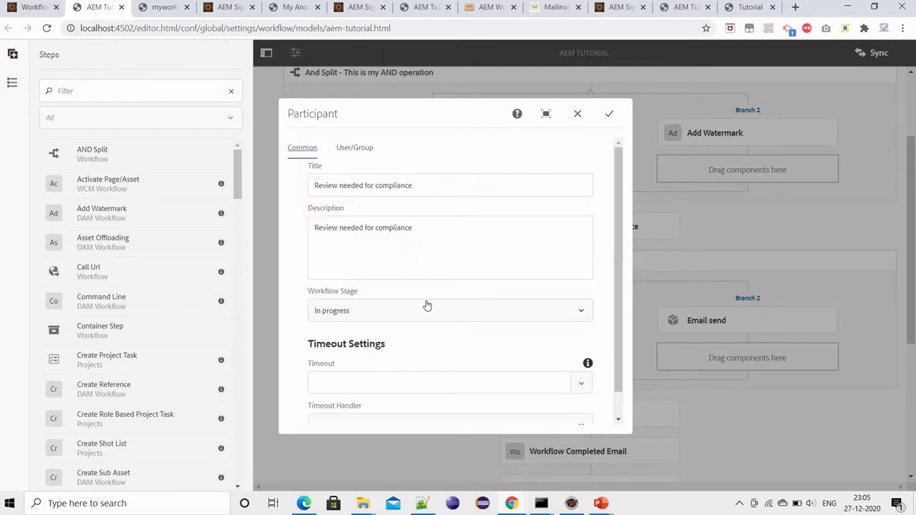
scroll(365, 295, down, 1)
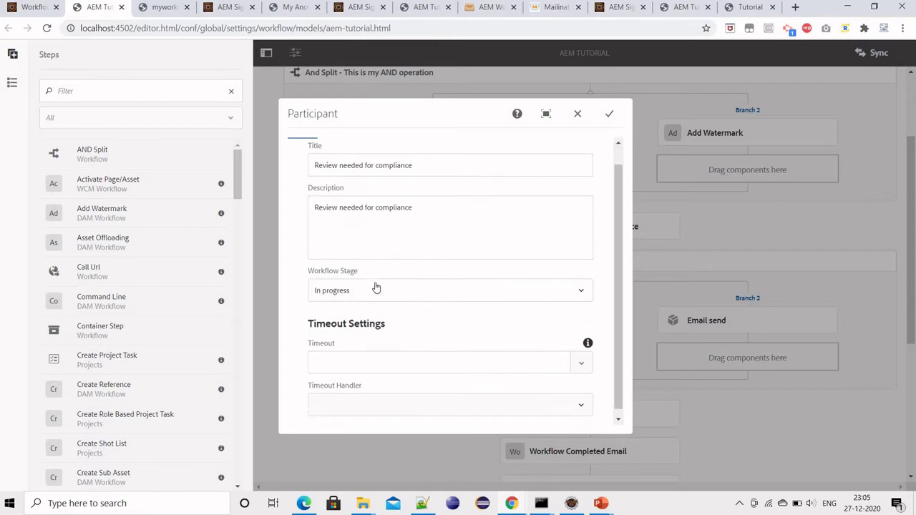
click(508, 289)
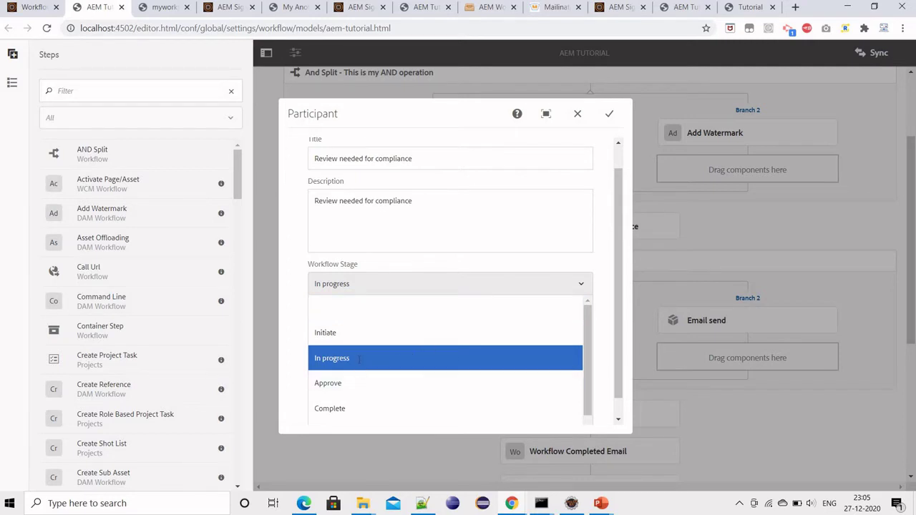
click(360, 294)
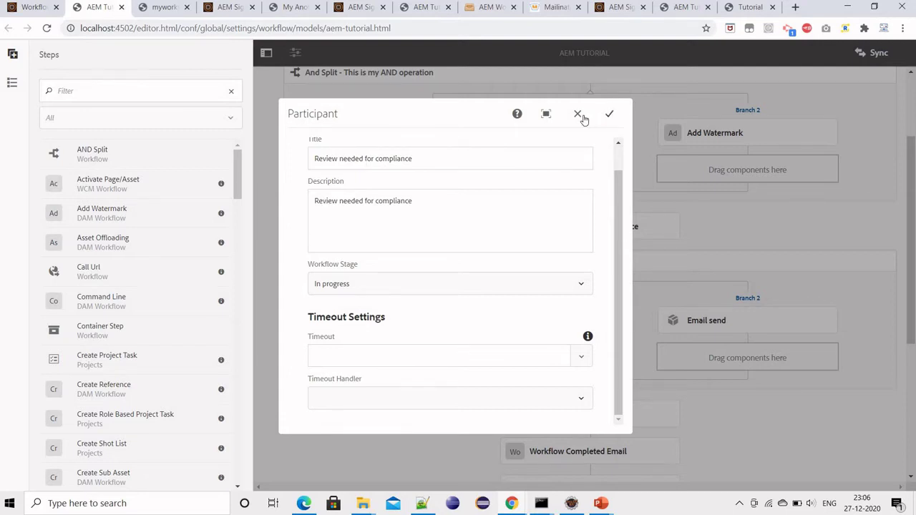
key(Escape)
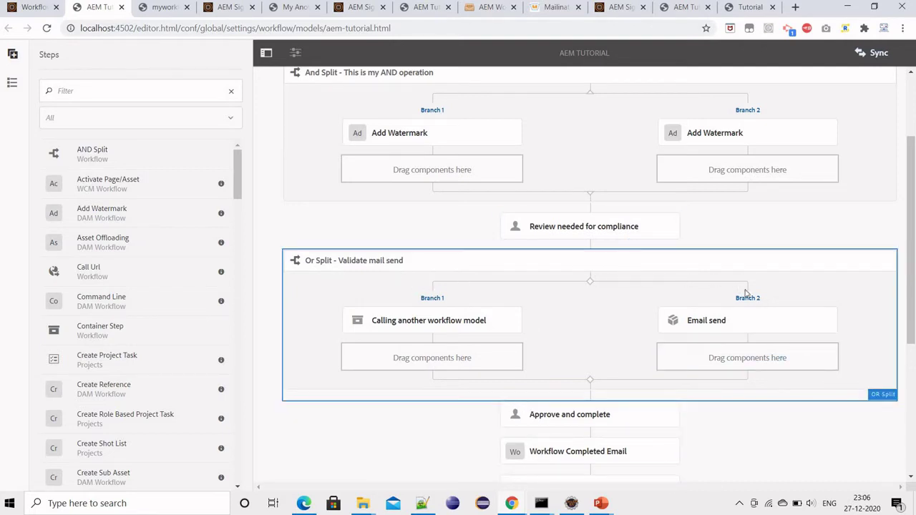
Step: Open the "Validate mail send" OR Split's branch settings and examine Branch 1's routing expression and script
click(436, 320)
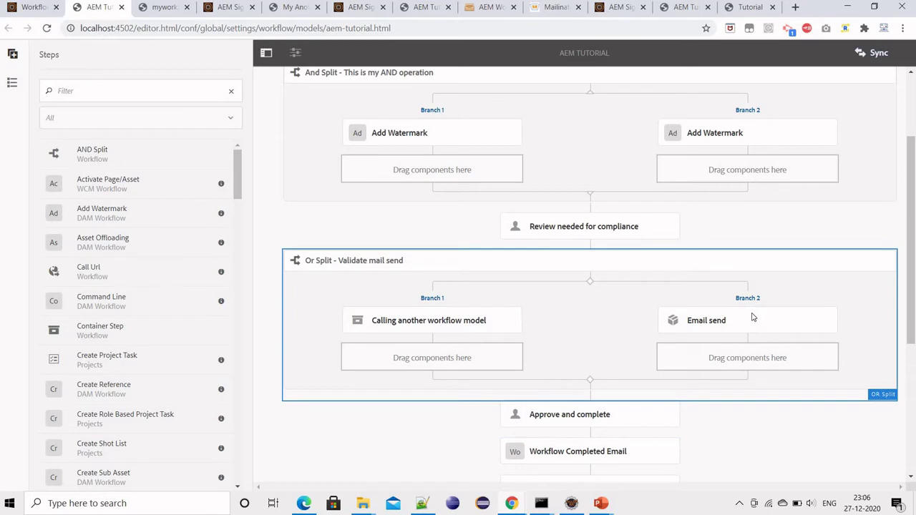
click(340, 261)
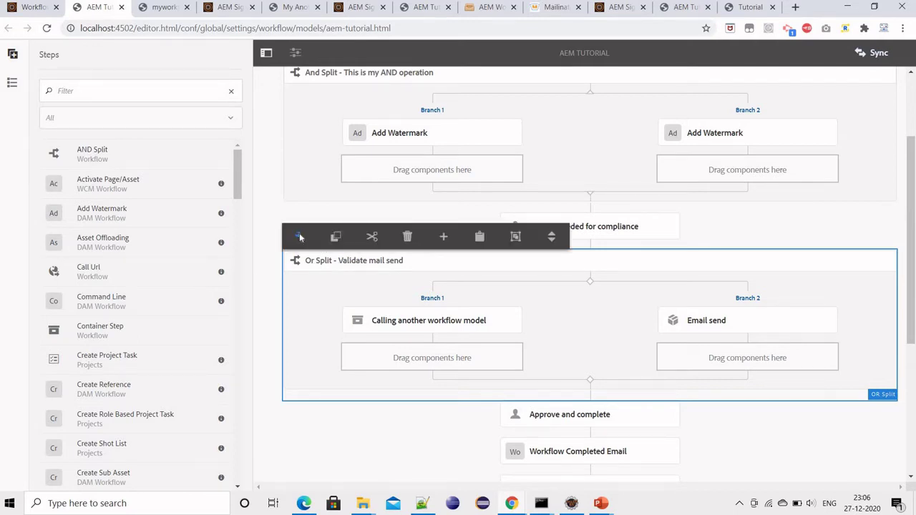
click(300, 238)
click(360, 149)
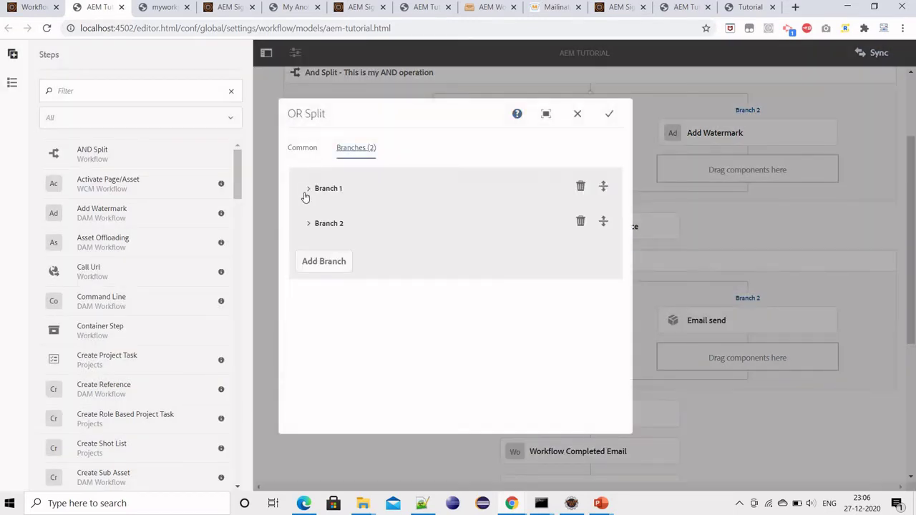
click(314, 189)
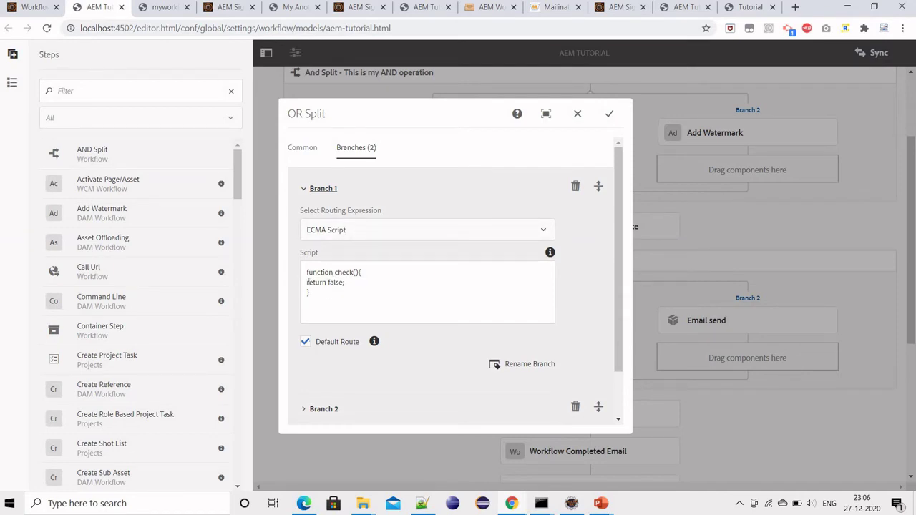
drag(306, 283, 348, 283)
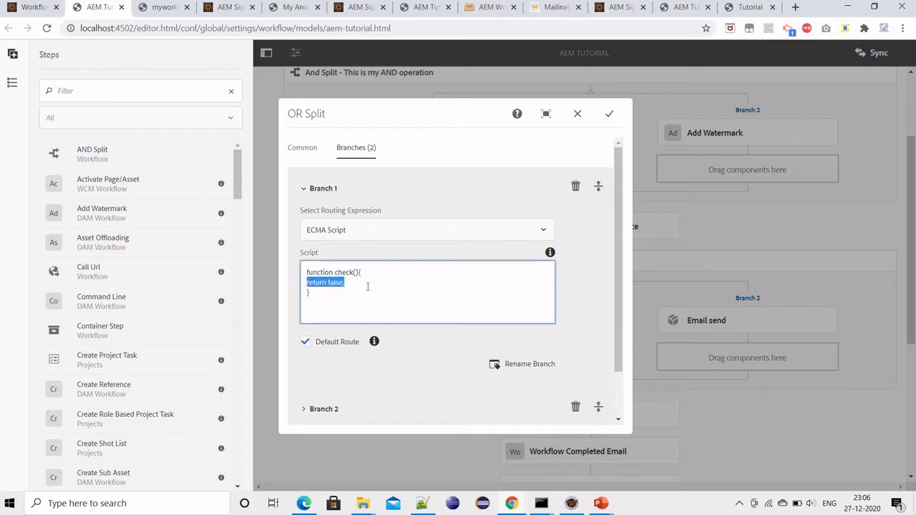
Step: Examine Branch 2's routing expression, script and default route setting, comparing its return statement with Branch 1's
scroll(323, 336, down, 1)
click(329, 353)
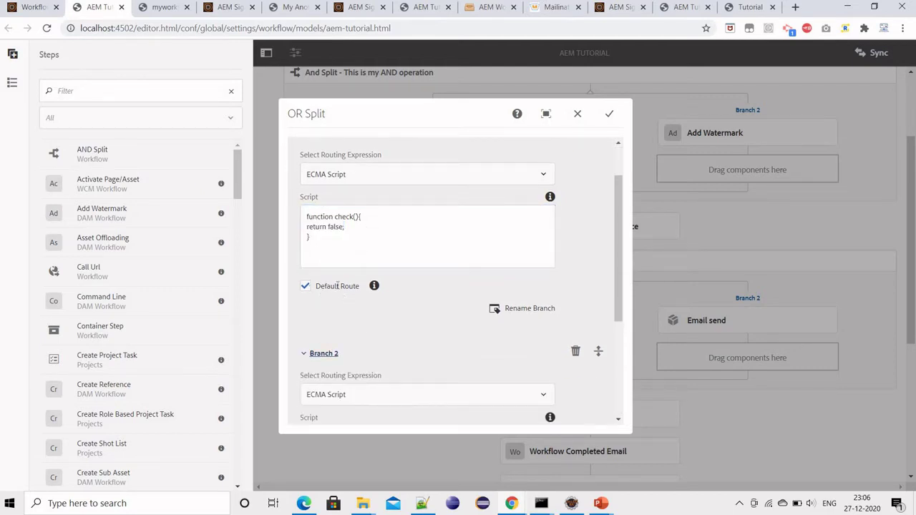
scroll(358, 300, down, 3)
drag(343, 267, 308, 266)
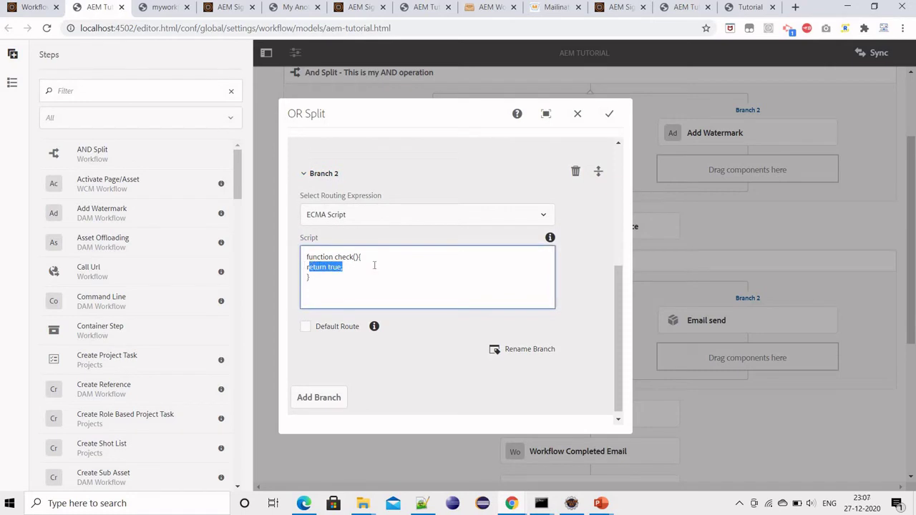
scroll(373, 266, up, 2)
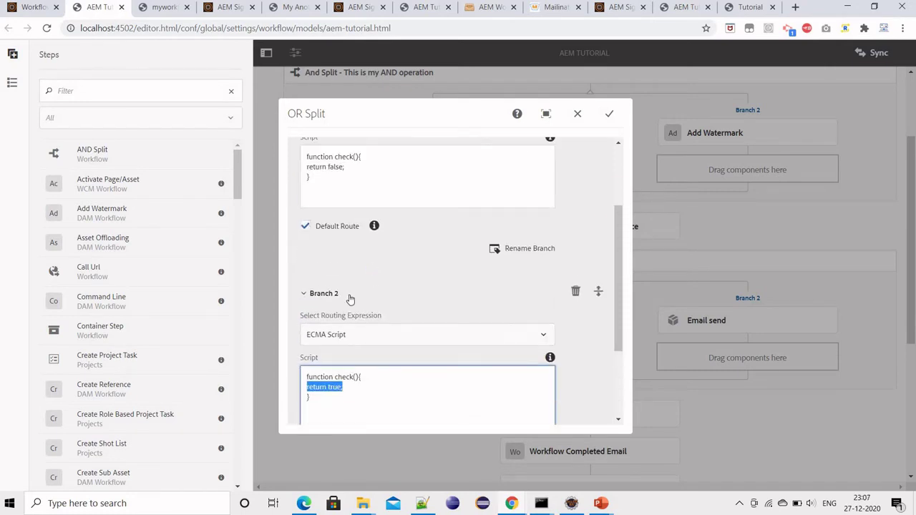
scroll(349, 227, up, 1)
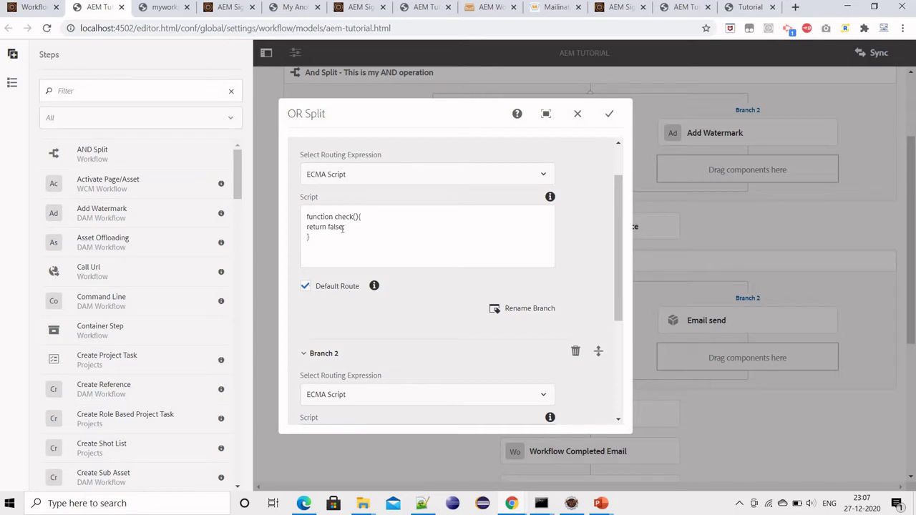
scroll(364, 259, down, 3)
triple_click(364, 259)
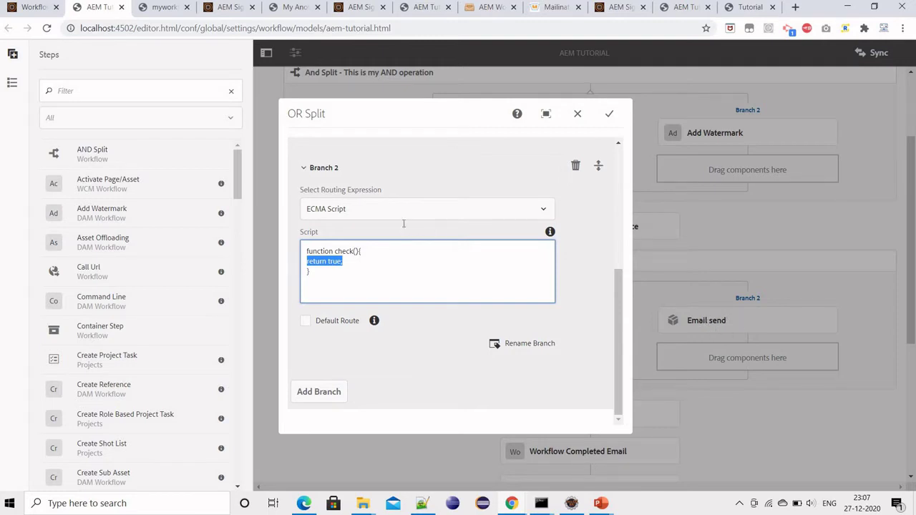
Step: Try External Script as Branch 1's routing expression and open the script path selection, then cancel the selection
scroll(486, 236, up, 5)
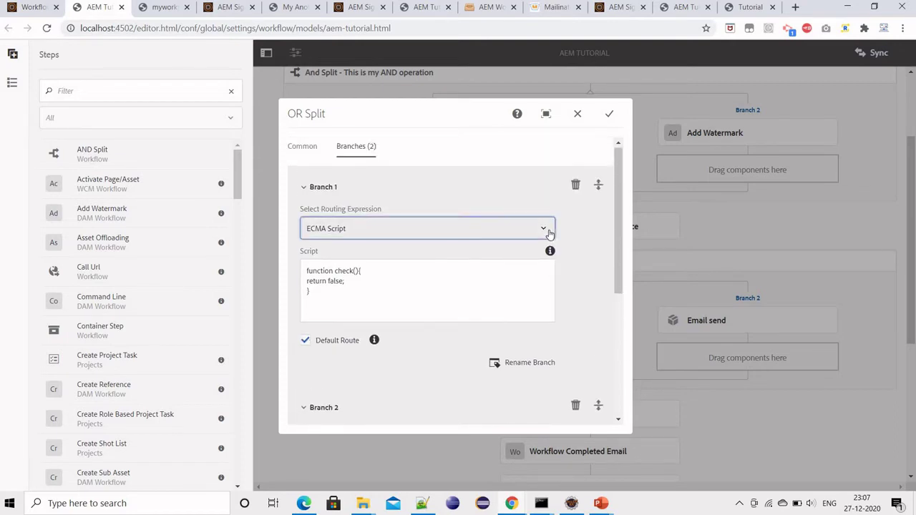
click(548, 230)
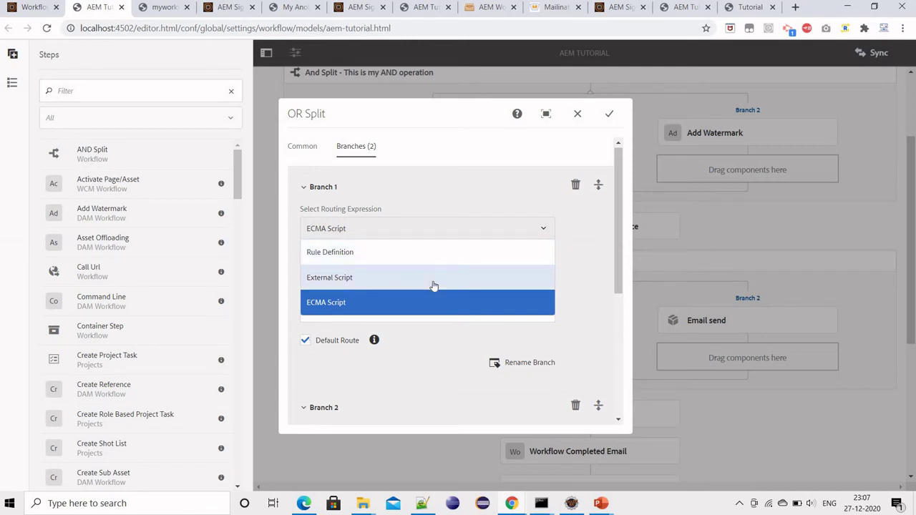
click(536, 279)
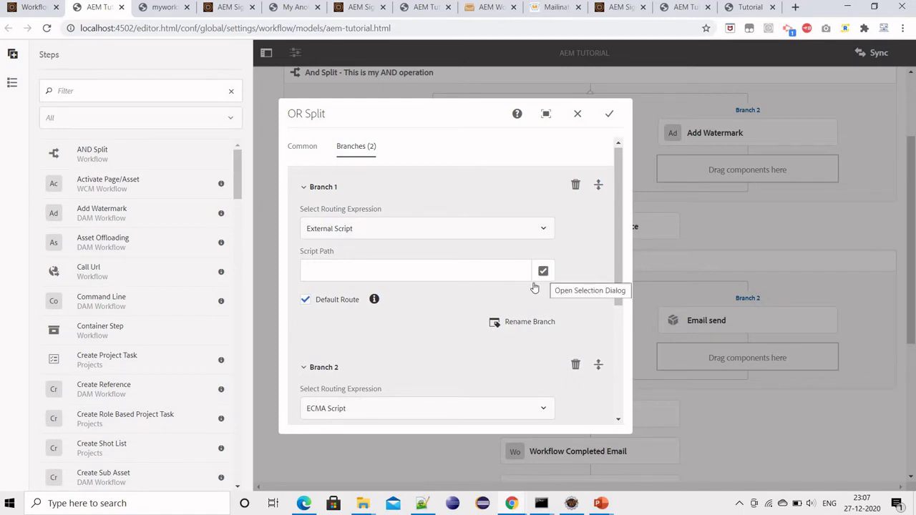
click(543, 273)
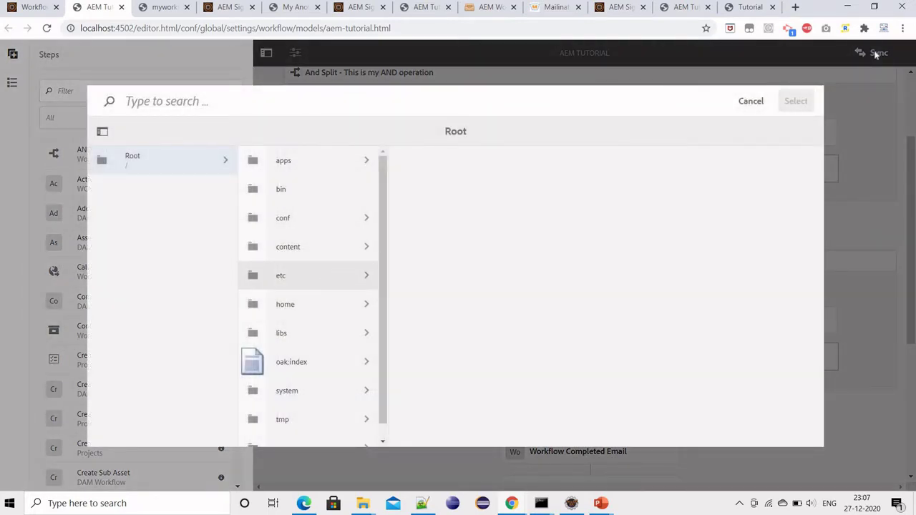
key(Escape)
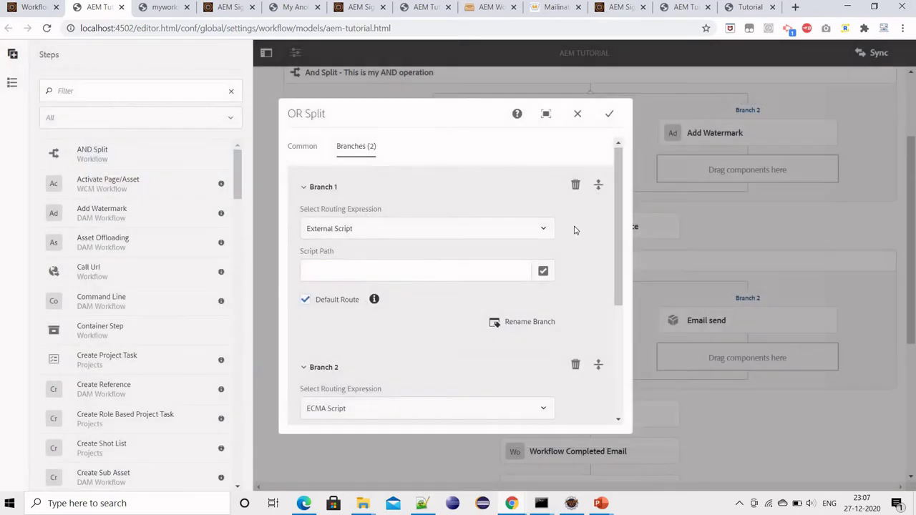
Step: Set Branch 1's routing expression back to ECMA Script and close the OR Split settings without saving
key(space)
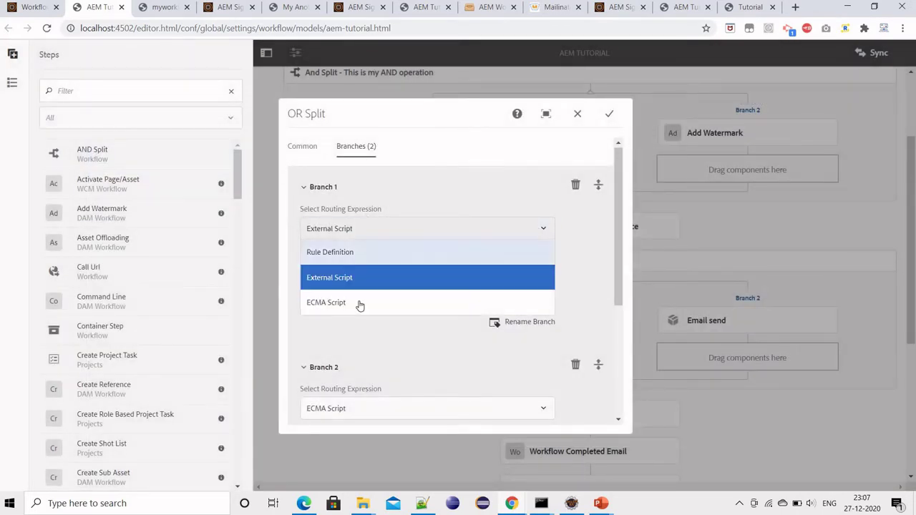
key(Down)
key(Return)
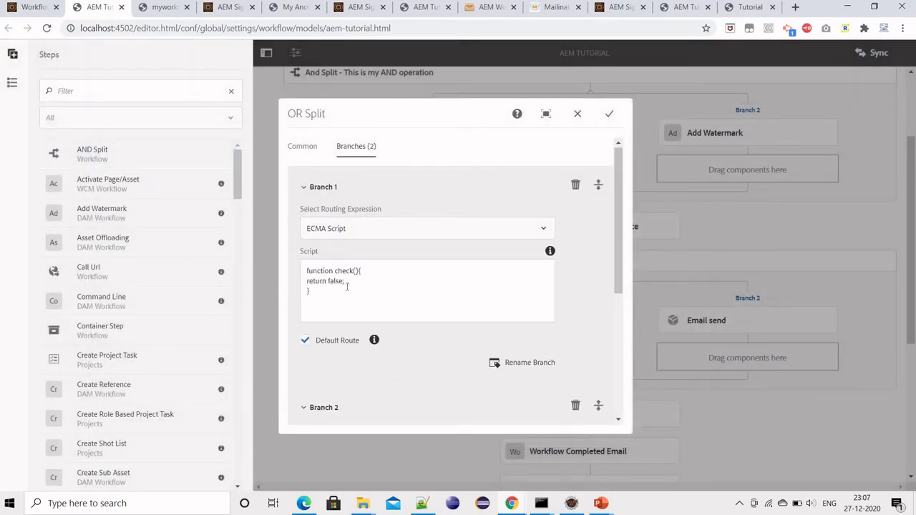
click(576, 114)
Step: Examine the "Email send" process step's assigned process, handler advance, arguments and timeout settings, then close without changes
scroll(703, 186, down, 1)
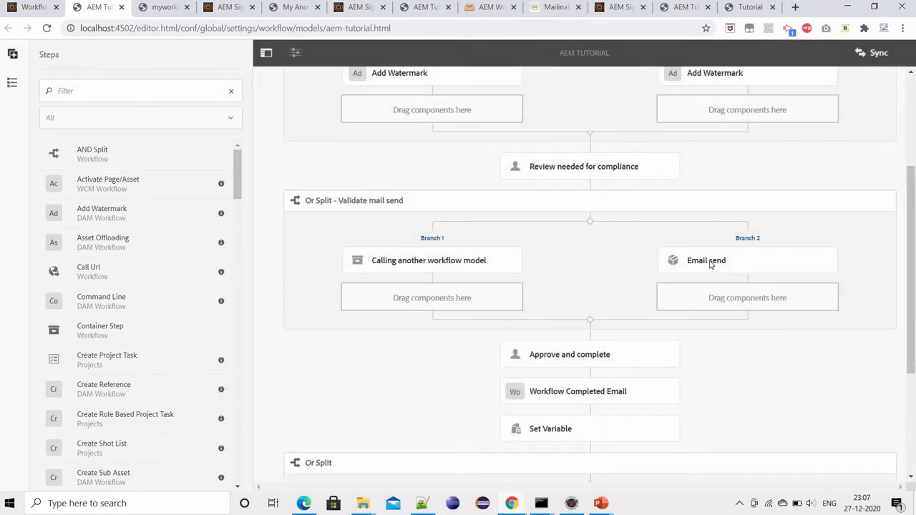
click(658, 250)
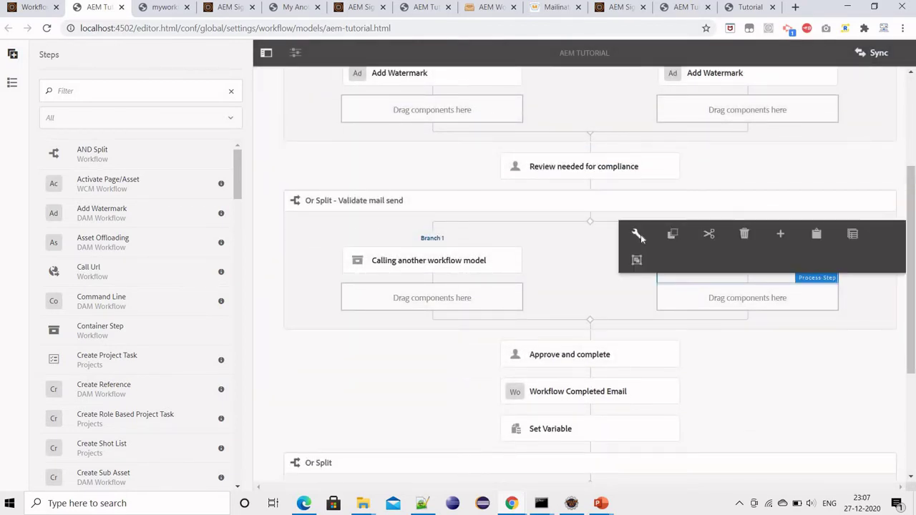
click(638, 235)
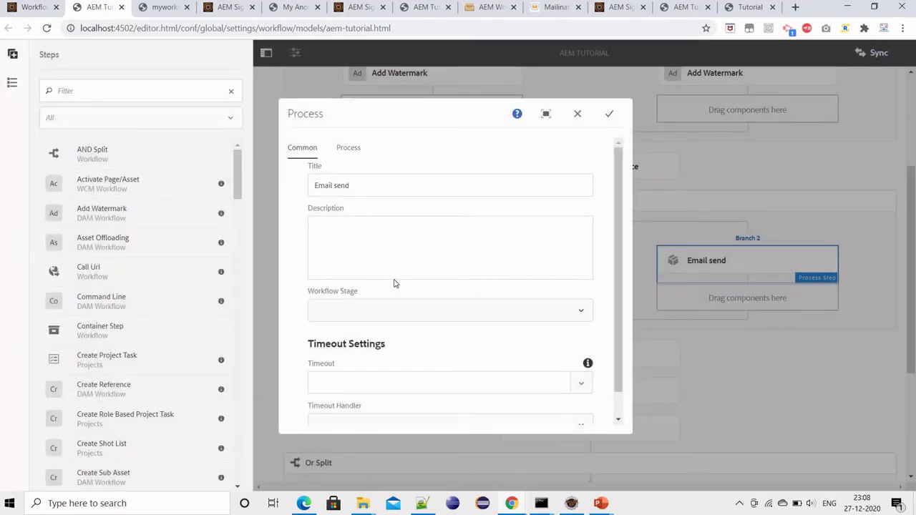
click(356, 153)
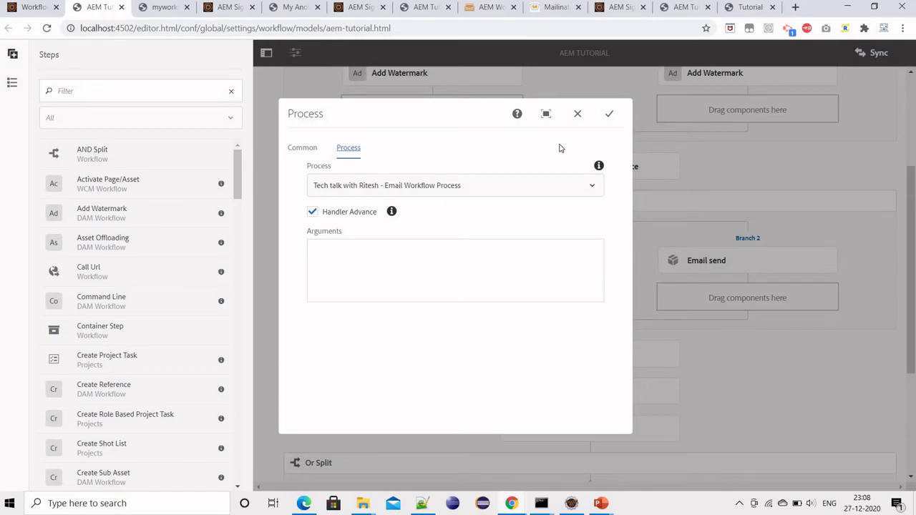
click(307, 149)
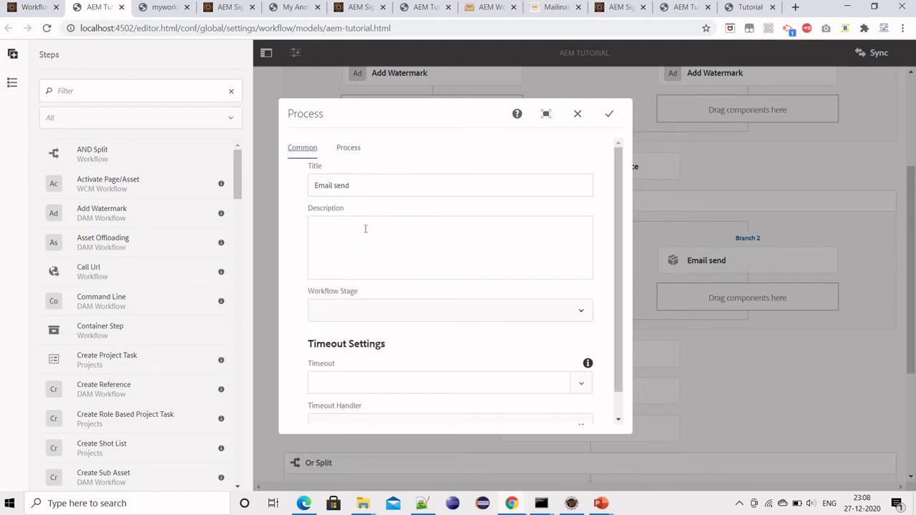
scroll(401, 231, down, 1)
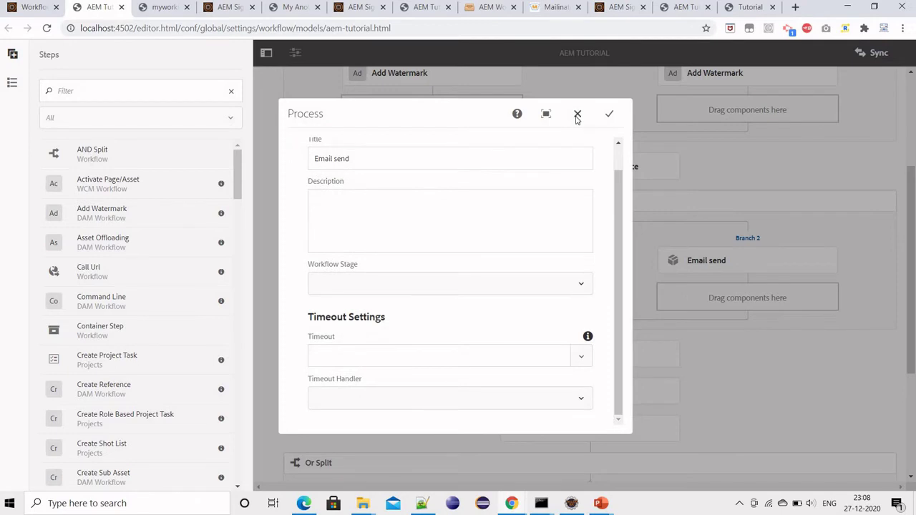
click(577, 115)
Step: Look over the flow around the second OR Split, view the preceding Set Variable step's title and description, then close without changes
scroll(577, 254, down, 2)
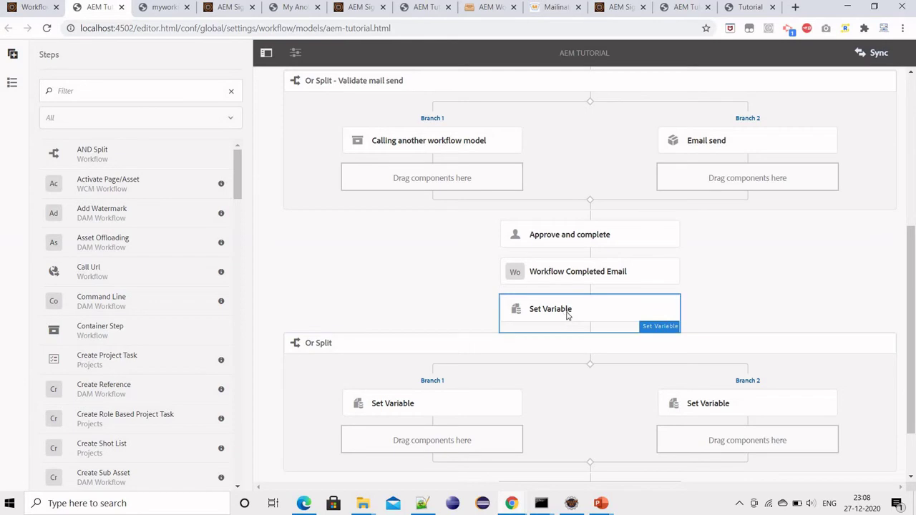
scroll(593, 342, up, 3)
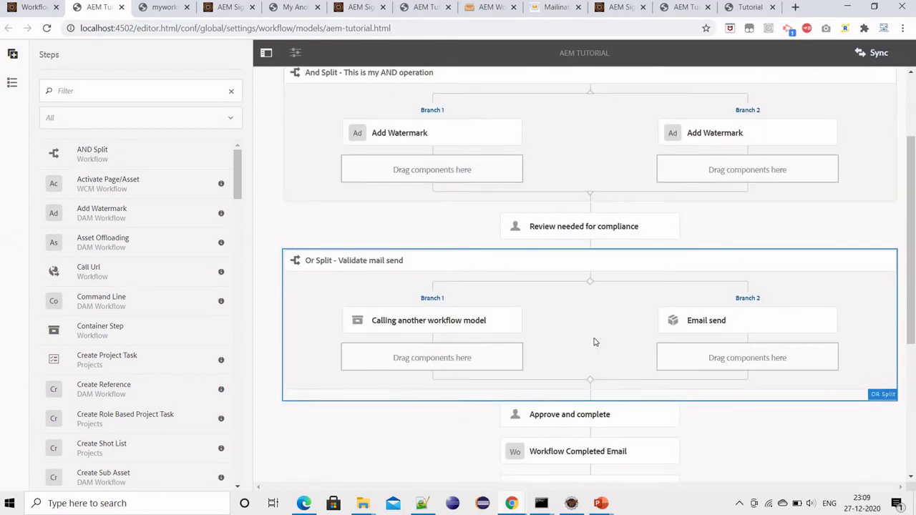
scroll(592, 335, down, 3)
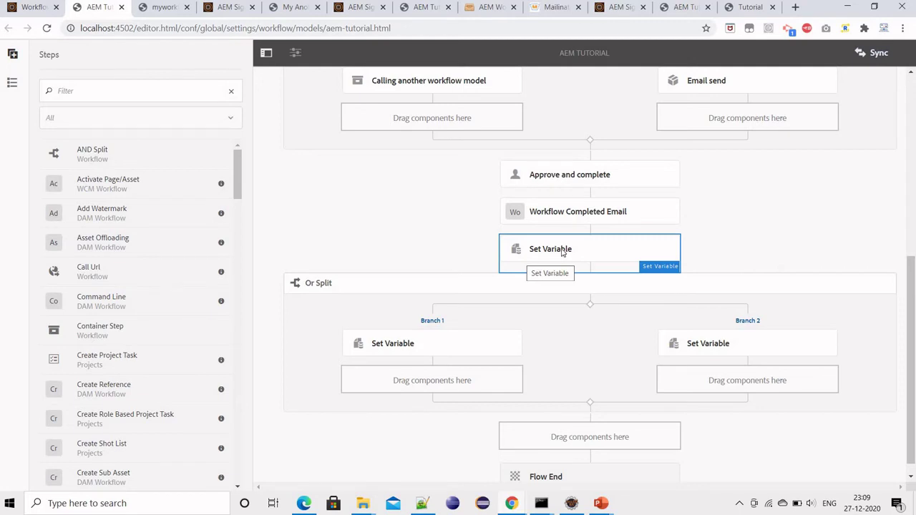
click(517, 243)
click(518, 221)
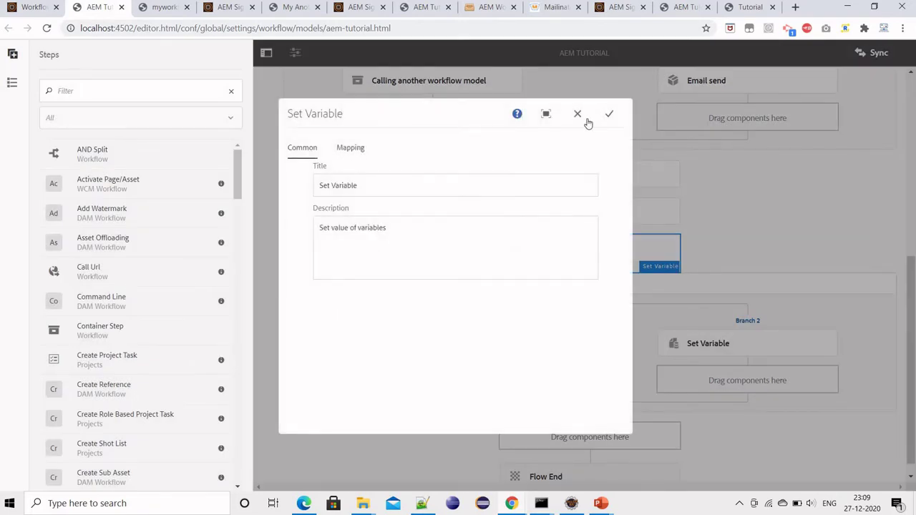
click(578, 116)
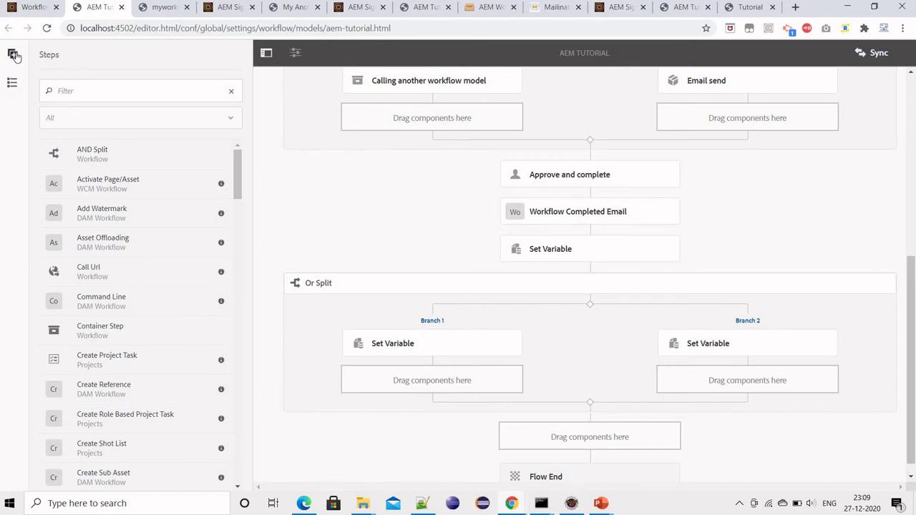
Step: Show the workflow model's variables and start adding a new variable named "myVariable"
click(13, 83)
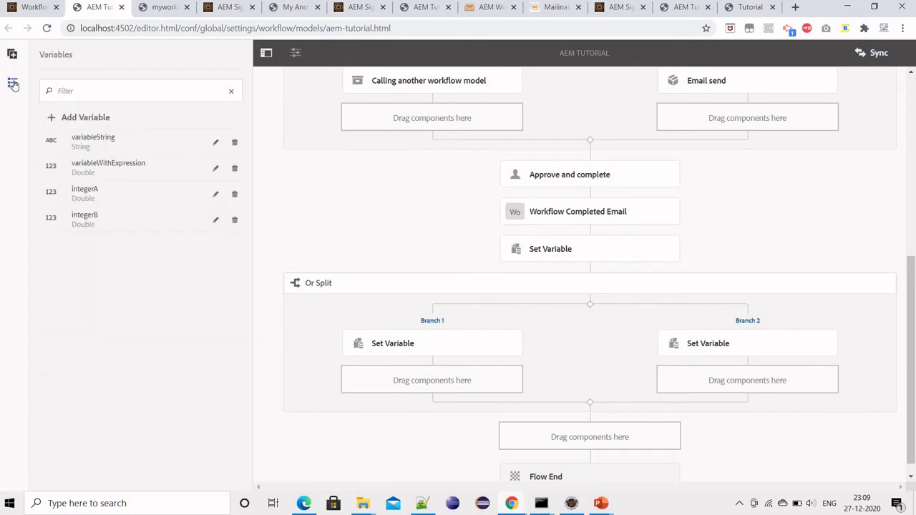
click(90, 119)
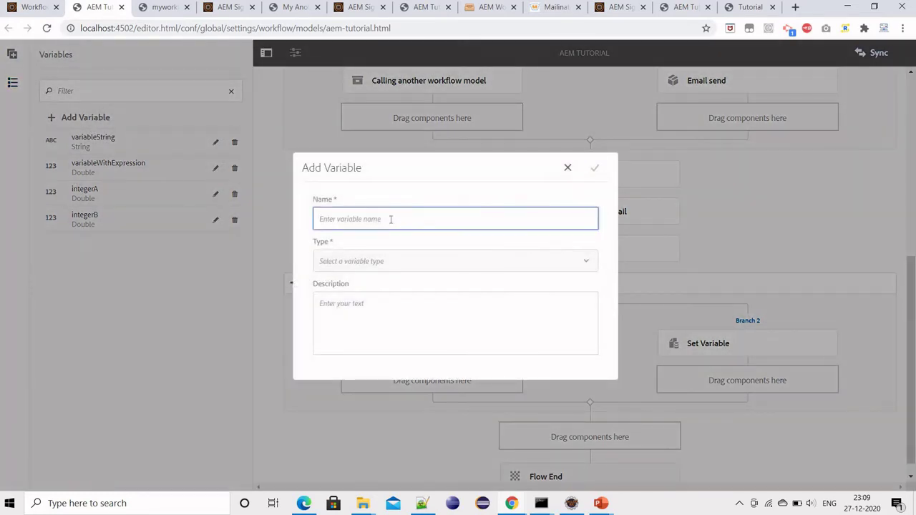
click(390, 219)
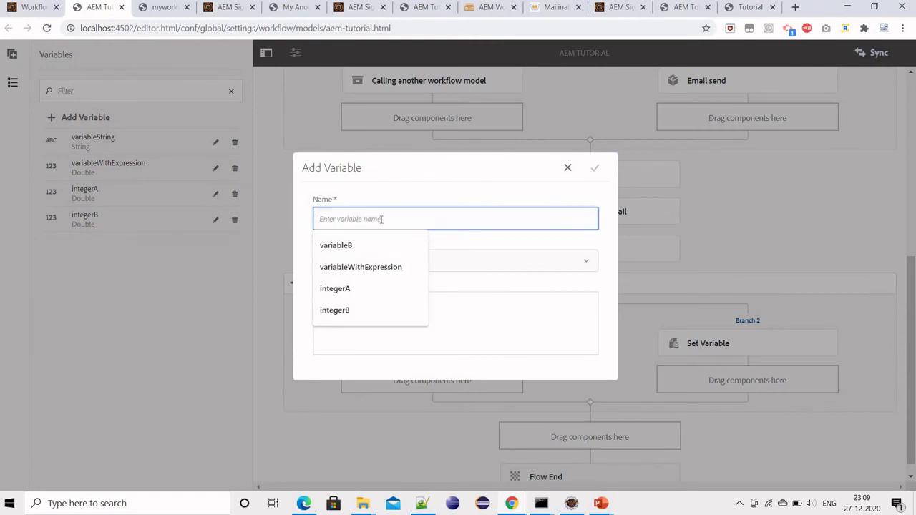
text(myV)
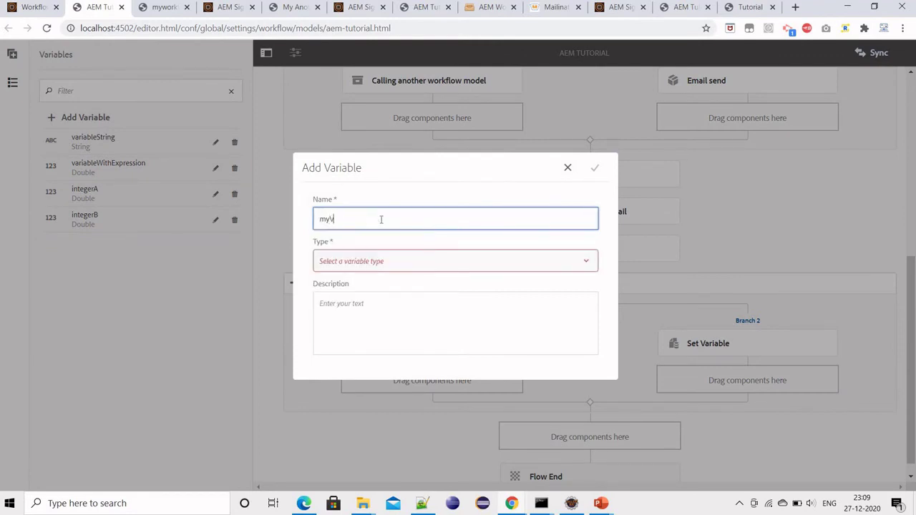
text(ariabl)
text(e)
Step: Review the types available for the new variable, from Long through XML, without choosing one
click(385, 263)
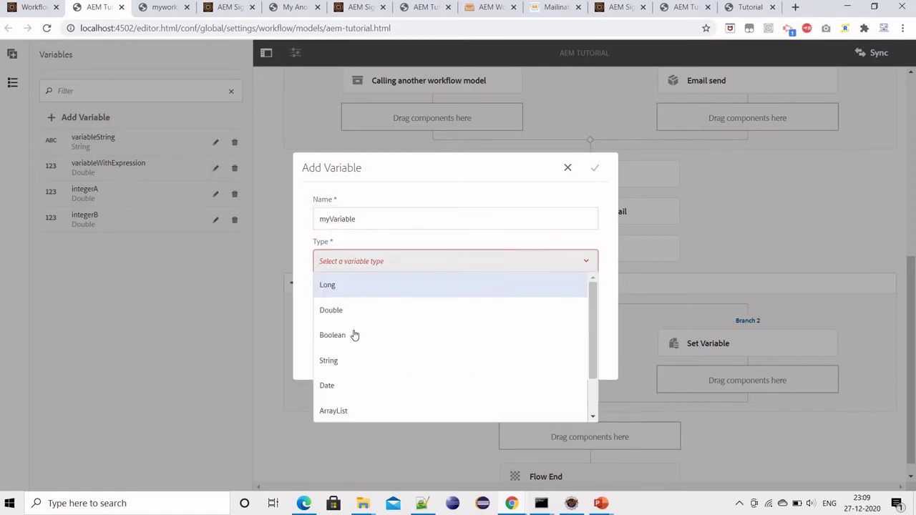
scroll(358, 382, down, 1)
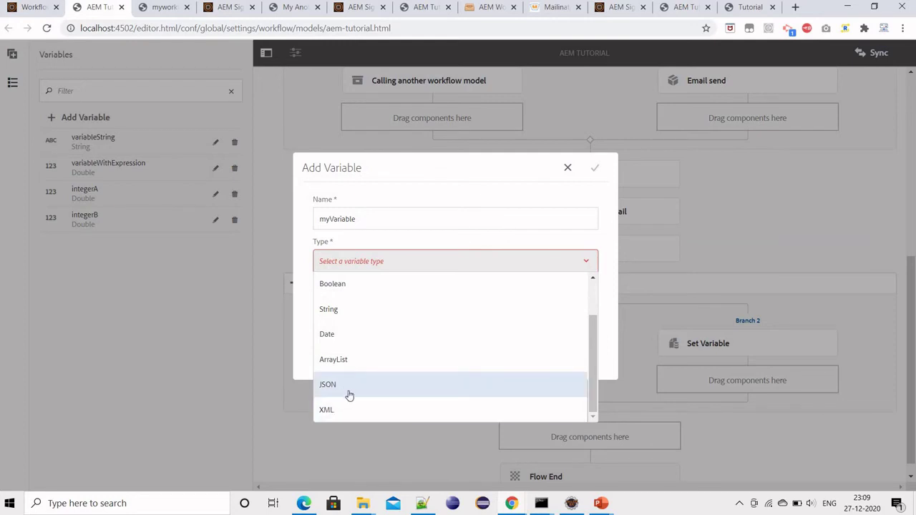
click(301, 307)
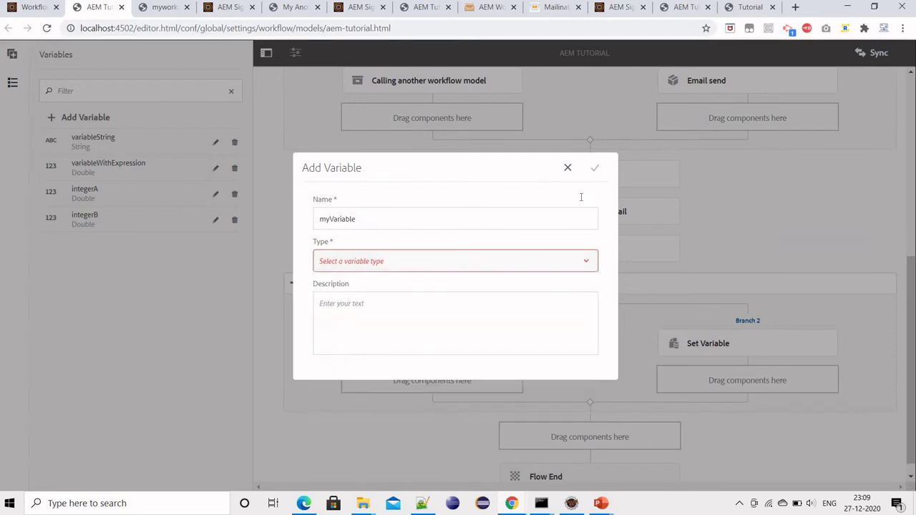
Step: Give the new variable myVariable the String type and the default value "my variable value", then save it
click(362, 262)
key(Down)
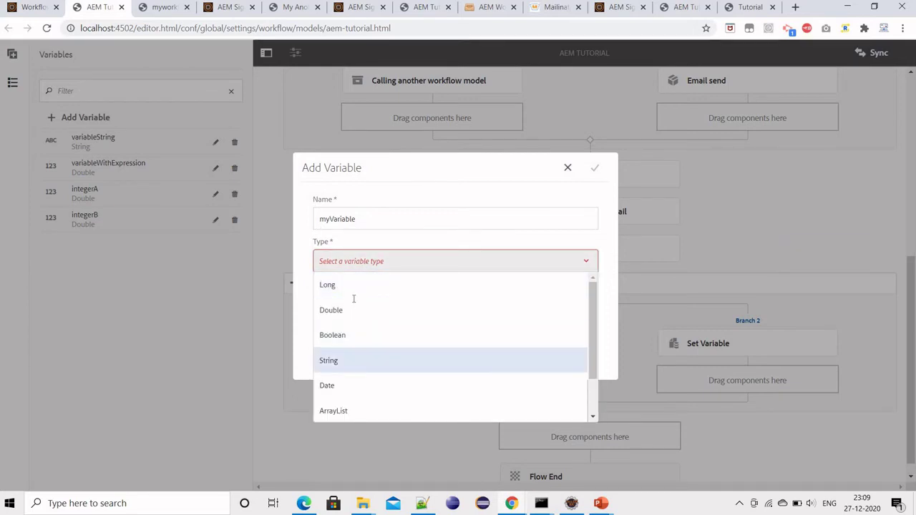
key(Return)
click(383, 303)
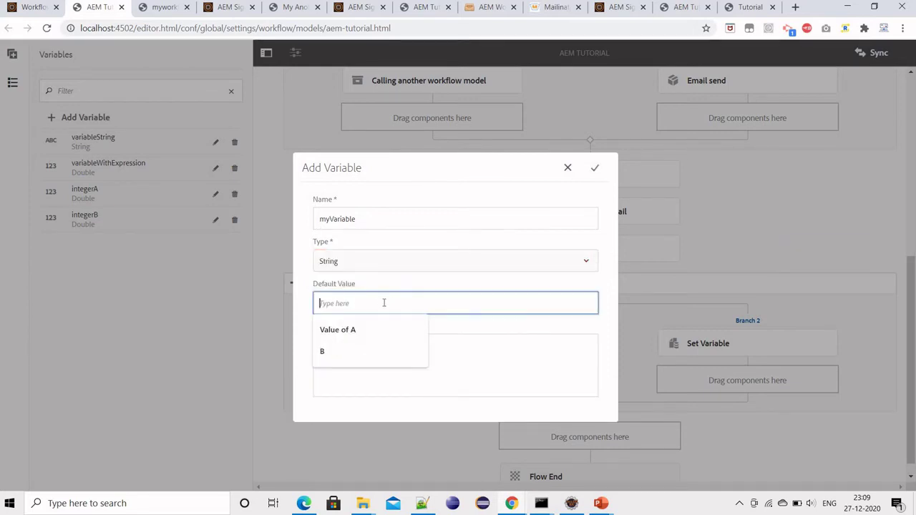
text(my variable)
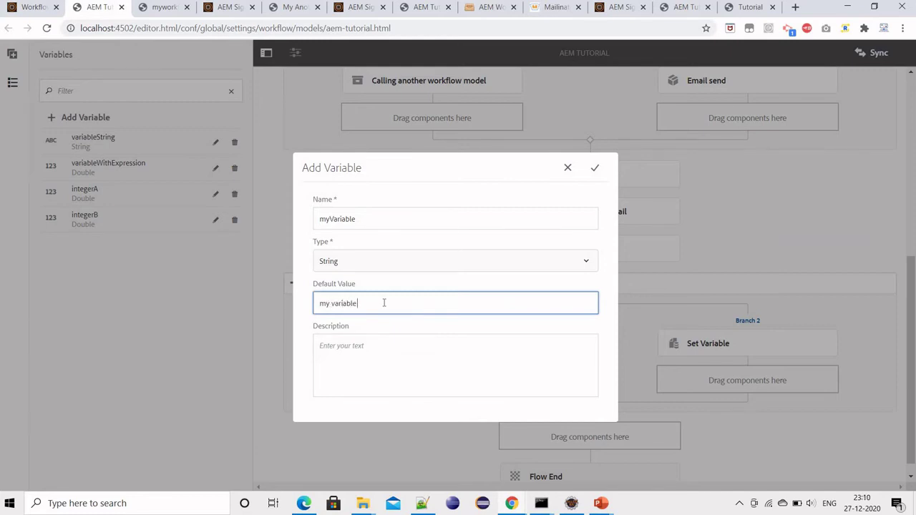
text( value)
click(595, 169)
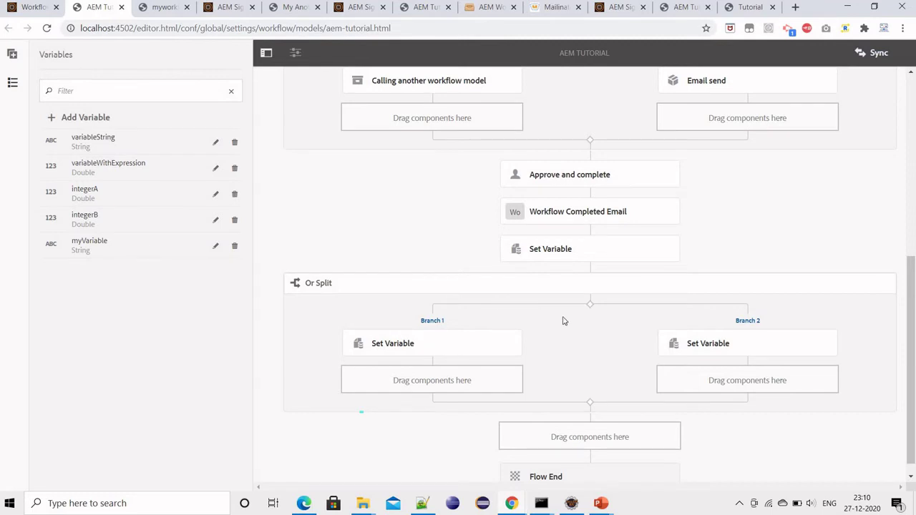
Step: View the Set Variable step's title and description, then search the insertable components before Flow End for "set va" without adding one
click(559, 257)
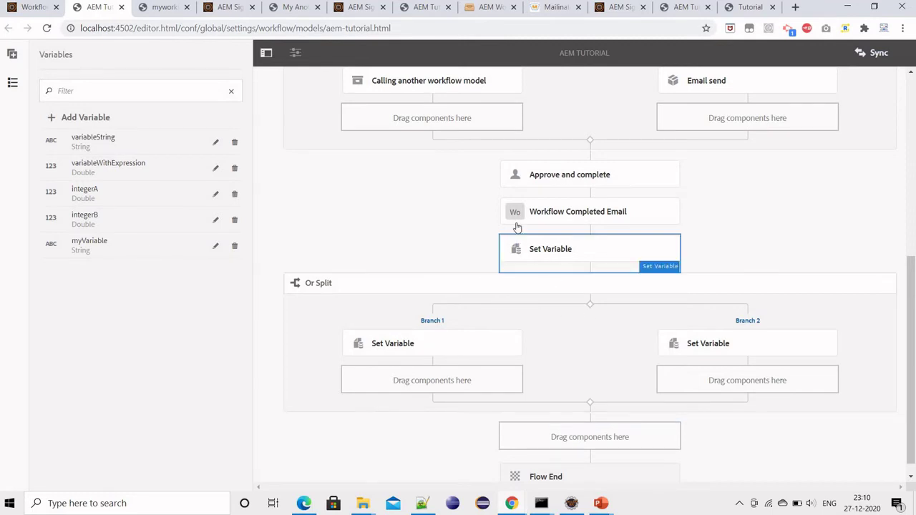
click(516, 223)
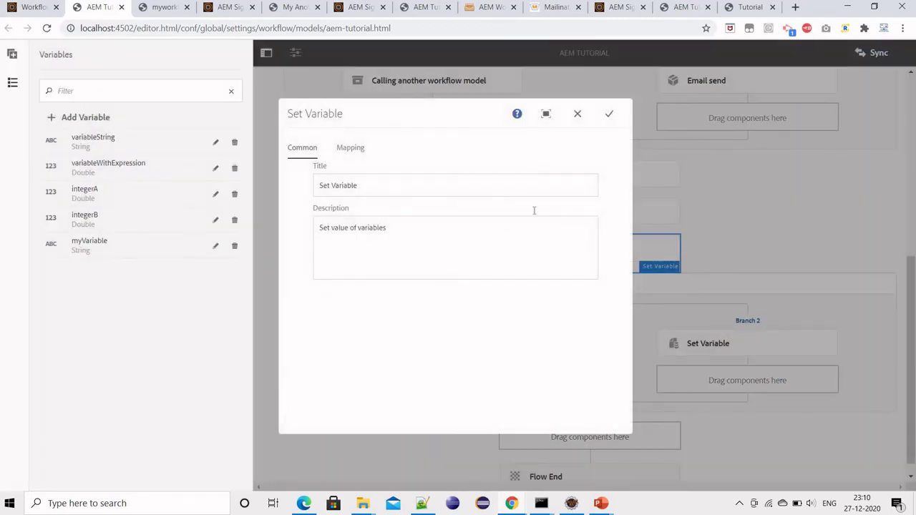
key(Escape)
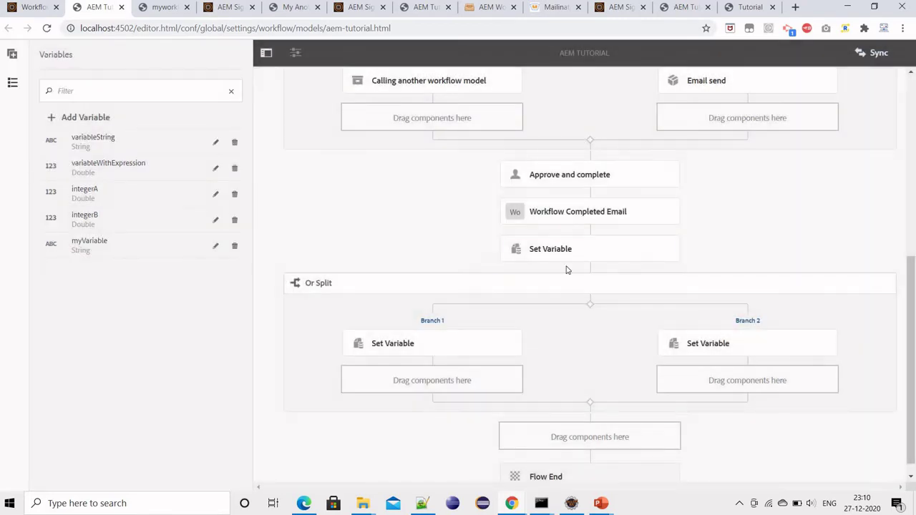
double_click(588, 438)
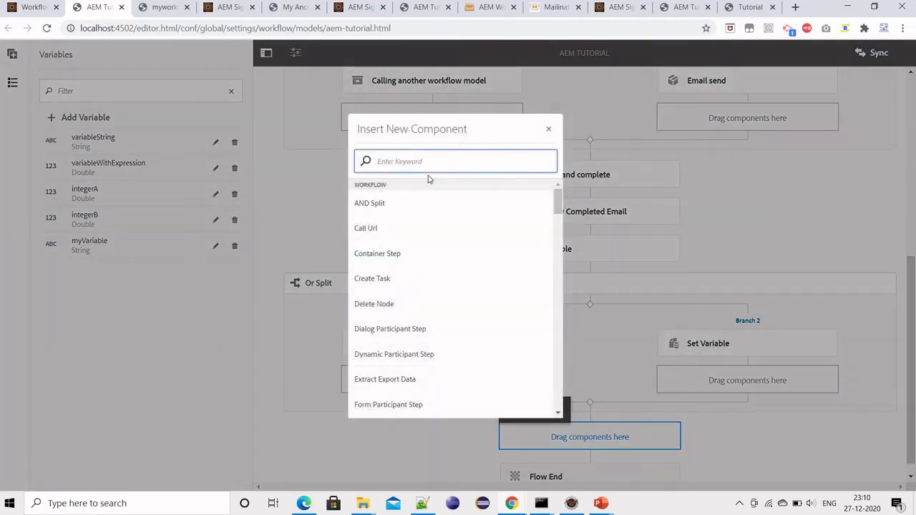
text(set va)
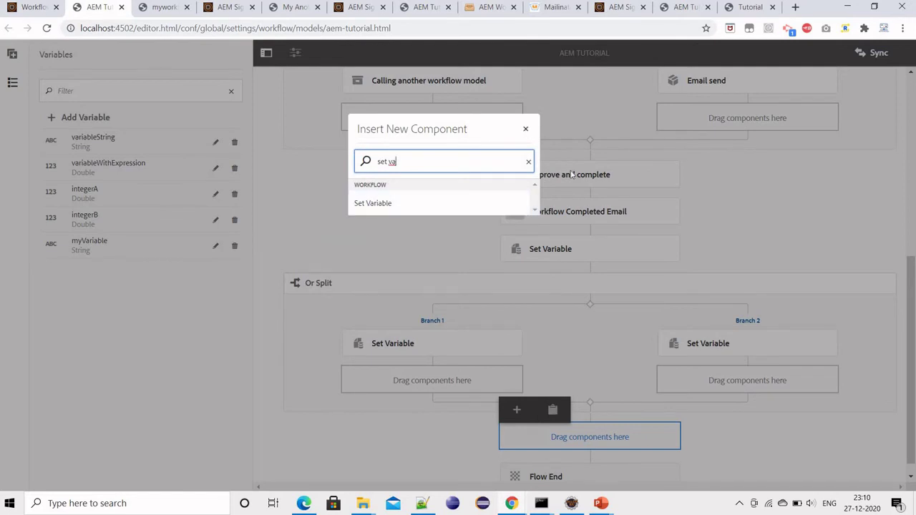
Step: Show the variable mappings of the Set Variable step that precedes the second OR Split
click(574, 246)
click(518, 228)
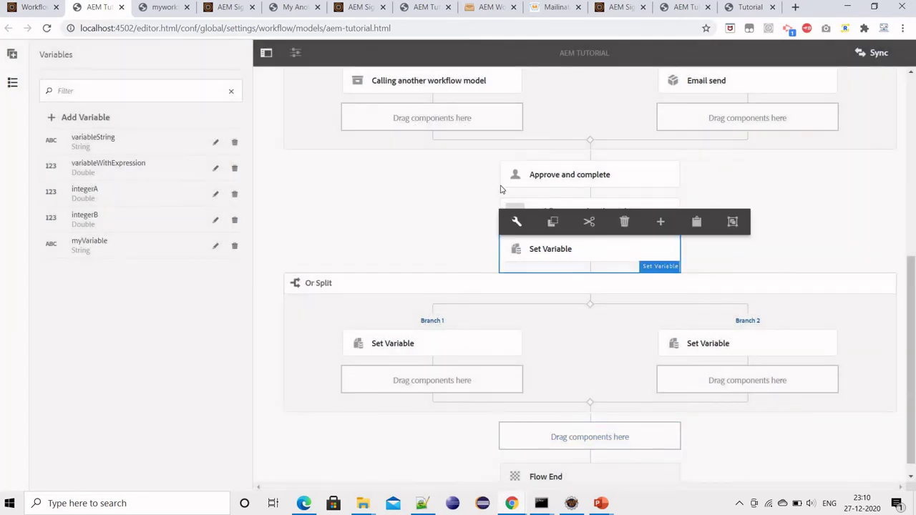
click(519, 220)
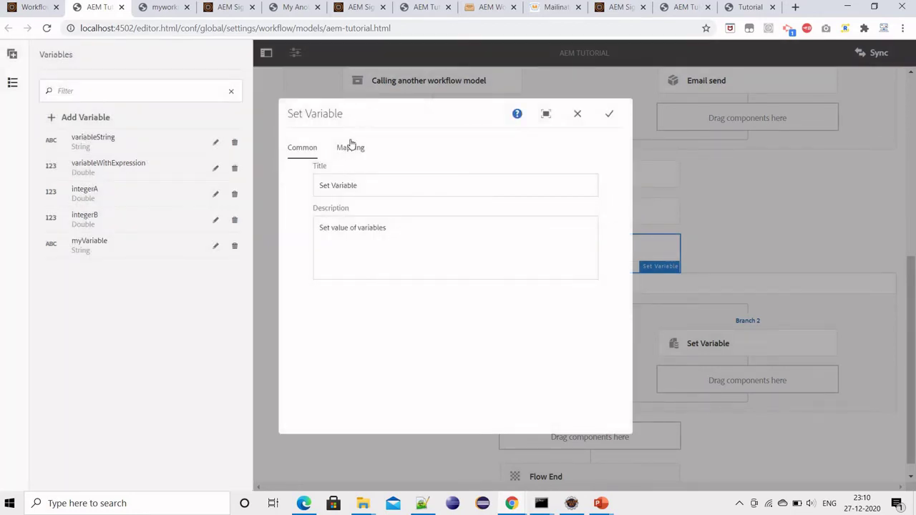
click(350, 145)
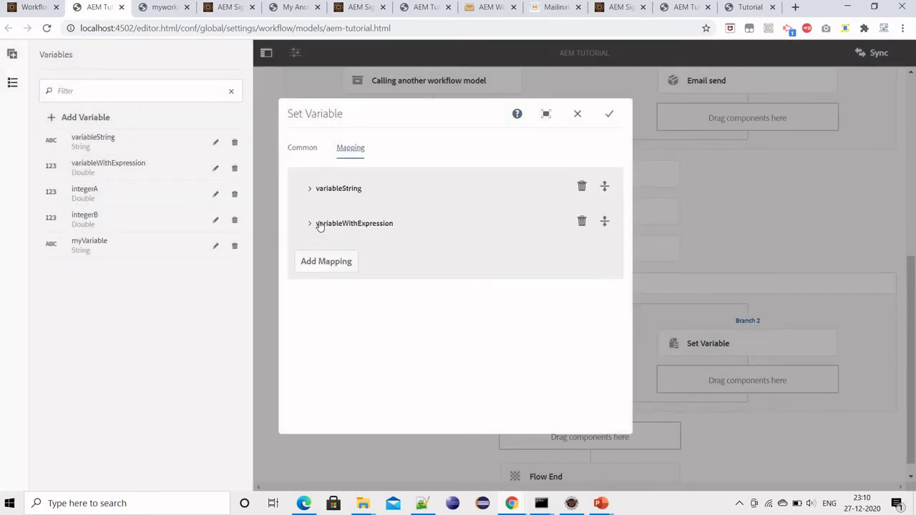
Step: Add a new mapping to the Set Variable step and choose myVariable as its variable
click(321, 269)
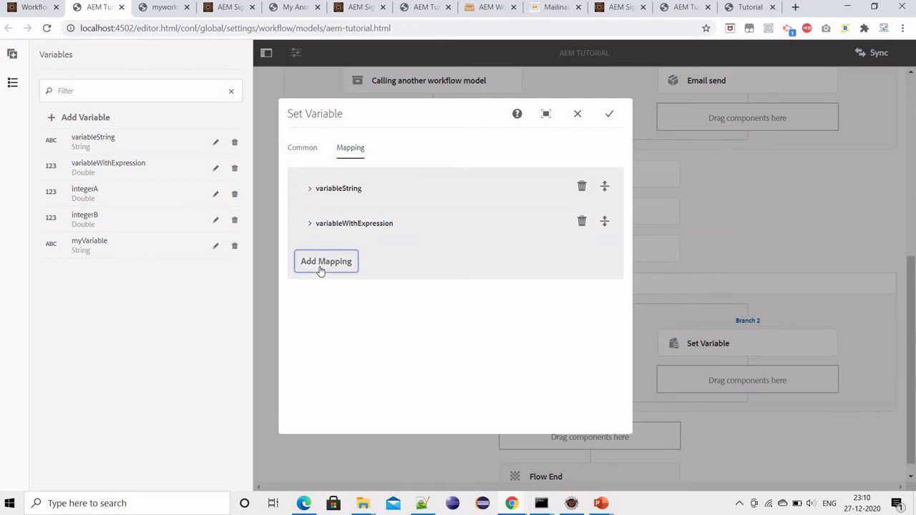
click(324, 259)
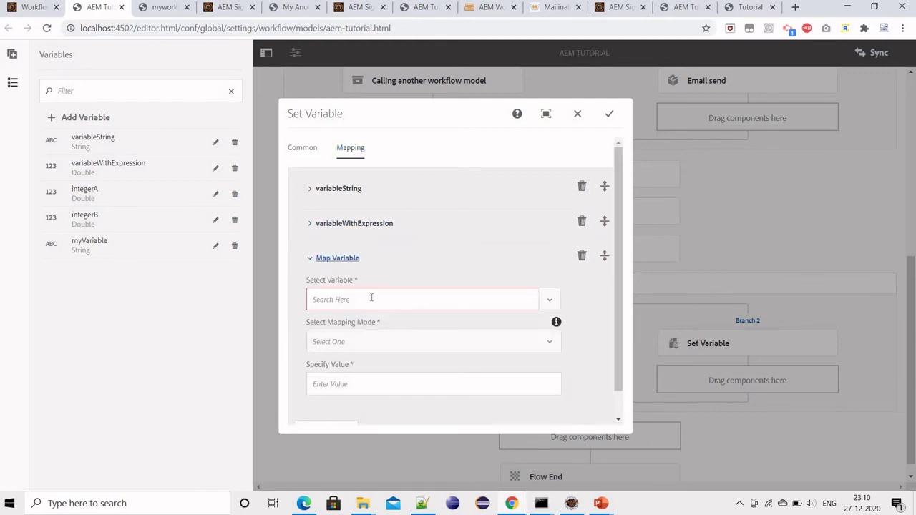
scroll(468, 304, down, 1)
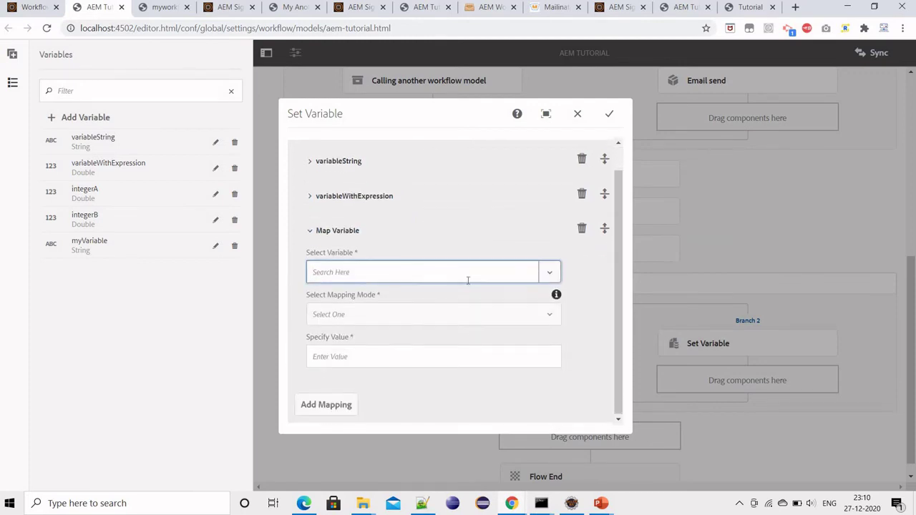
click(550, 273)
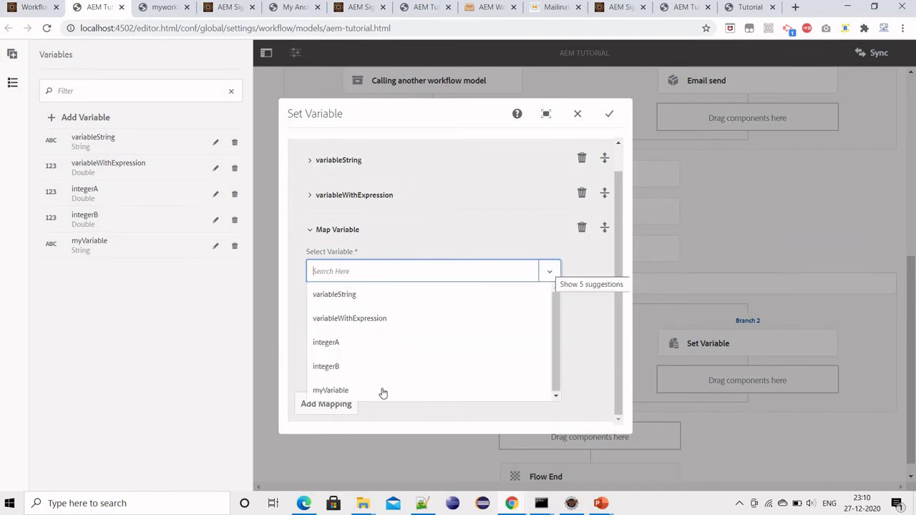
key(Return)
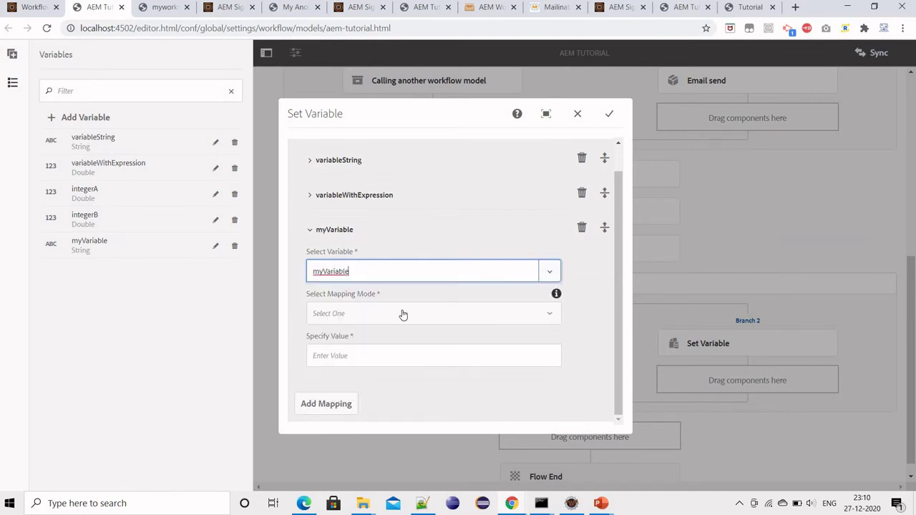
Step: Map myVariable in Literal mode to "my variable value", then delete the myVariable mapping
click(403, 315)
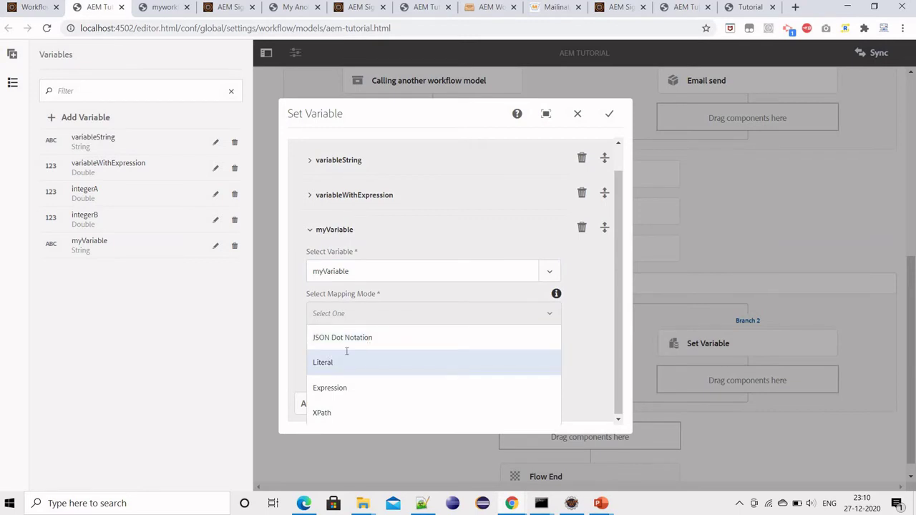
click(346, 352)
click(346, 353)
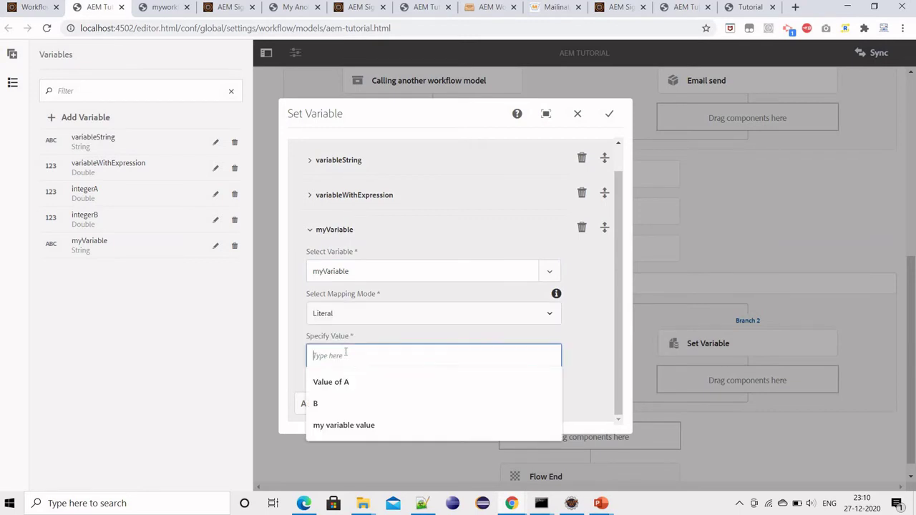
click(368, 423)
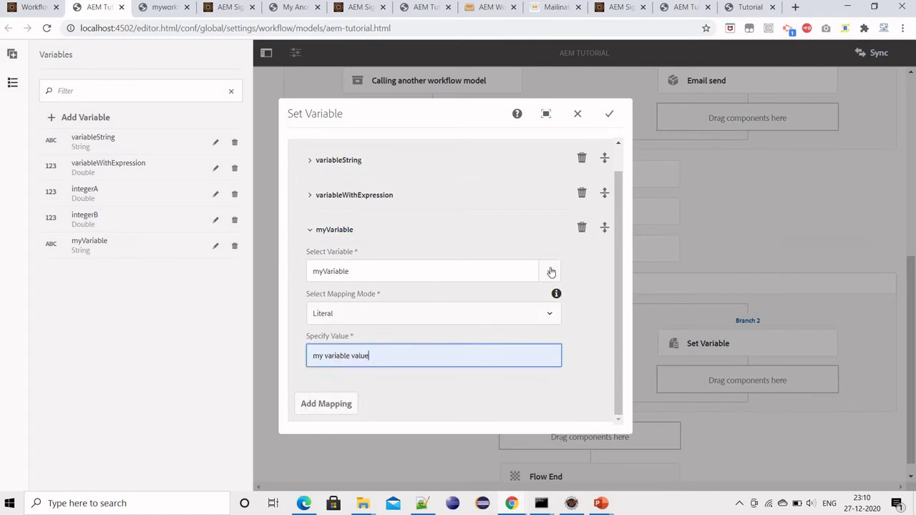
scroll(592, 269, up, 1)
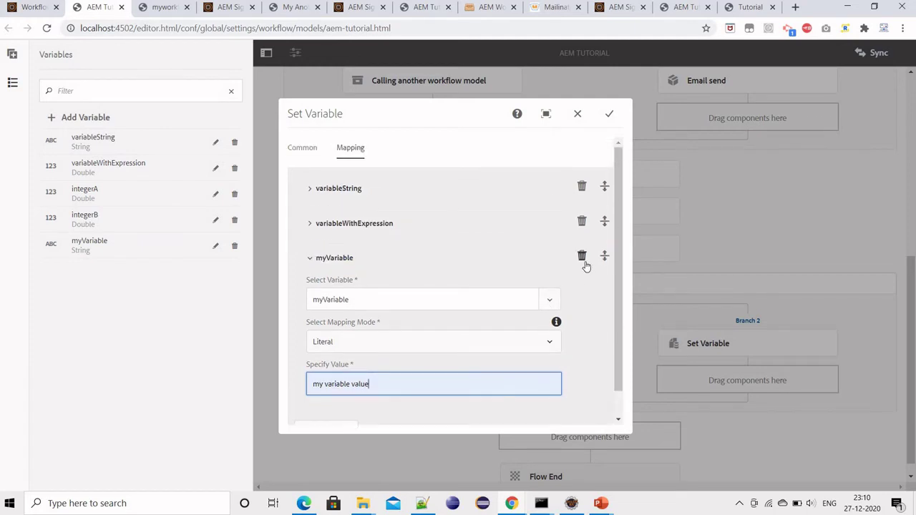
click(583, 262)
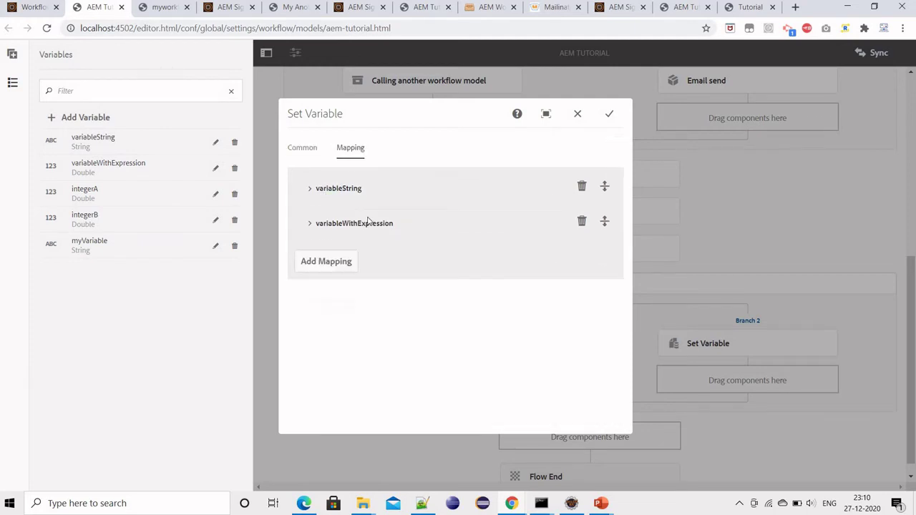
Step: Examine the variableString and variableWithExpression mappings and the available mapping modes, keeping Expression for variableWithExpression
click(332, 189)
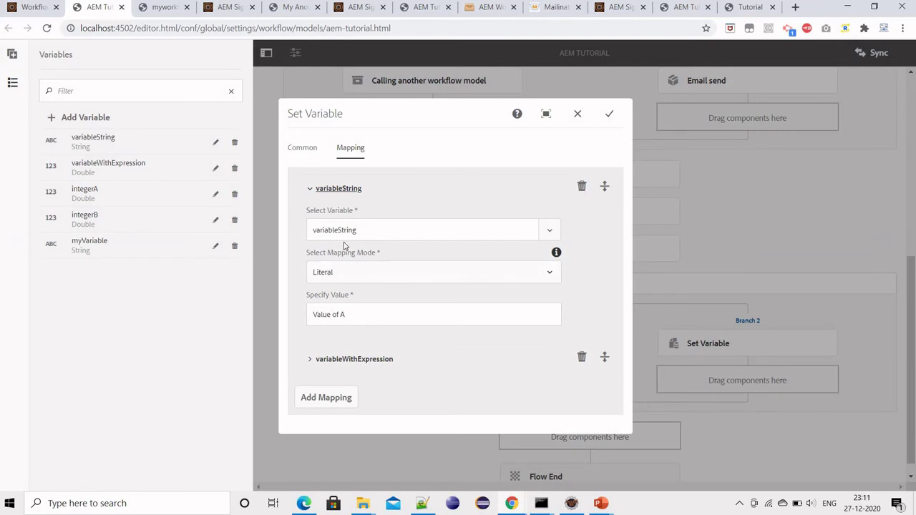
click(310, 190)
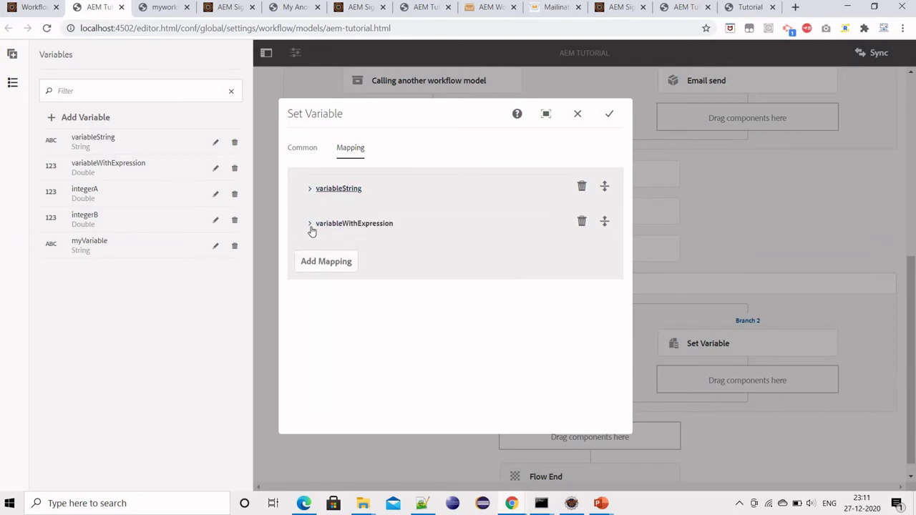
click(310, 224)
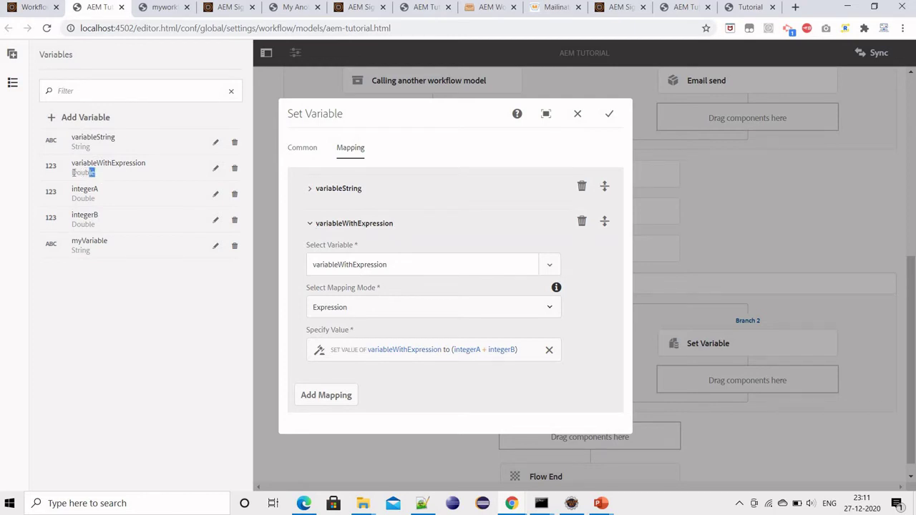
drag(96, 172, 71, 173)
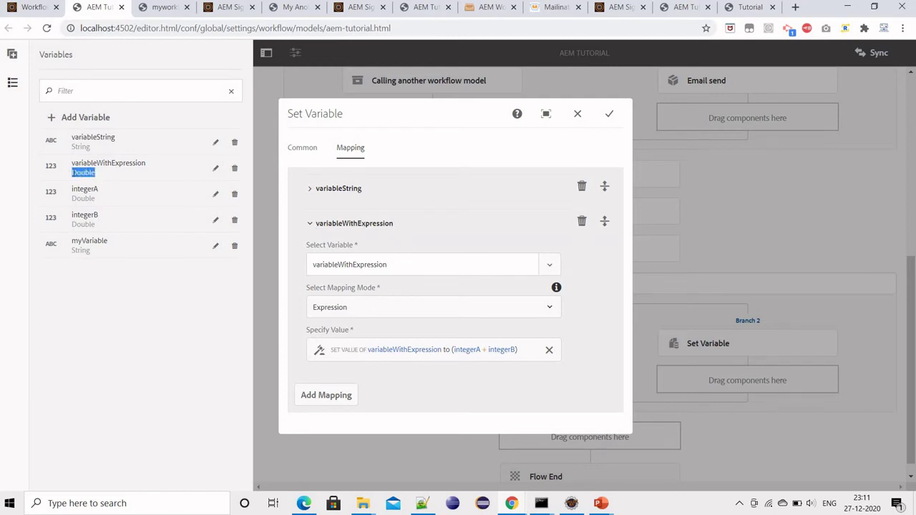
click(548, 309)
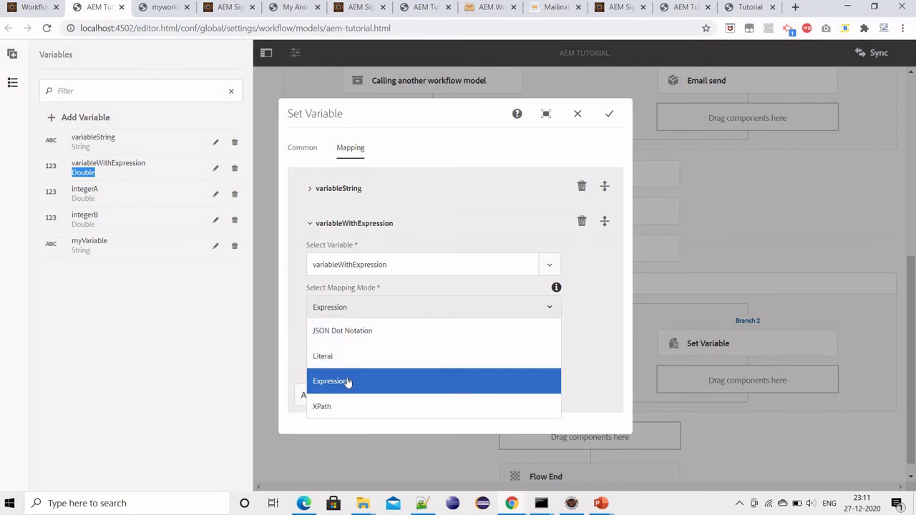
click(349, 381)
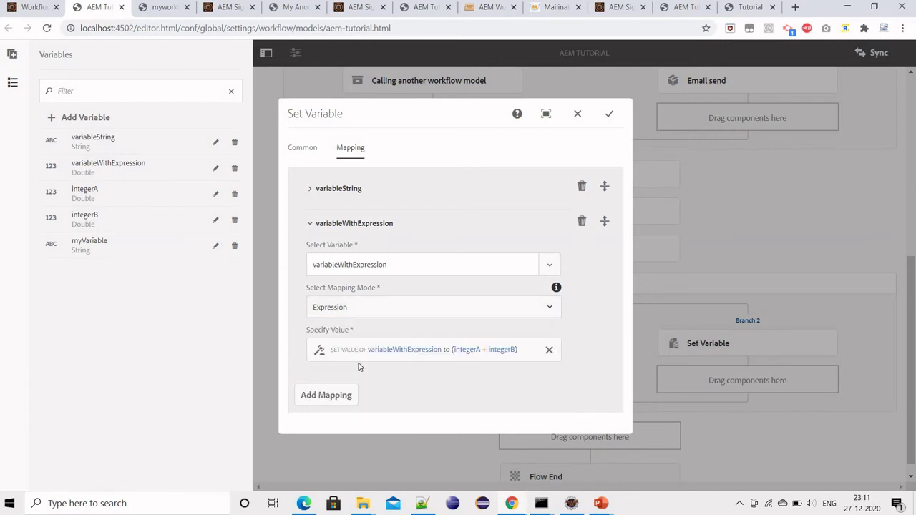
Step: Add a condition to the variableWithExpression expression so it applies when variableWithExpression is less than integerA
click(395, 354)
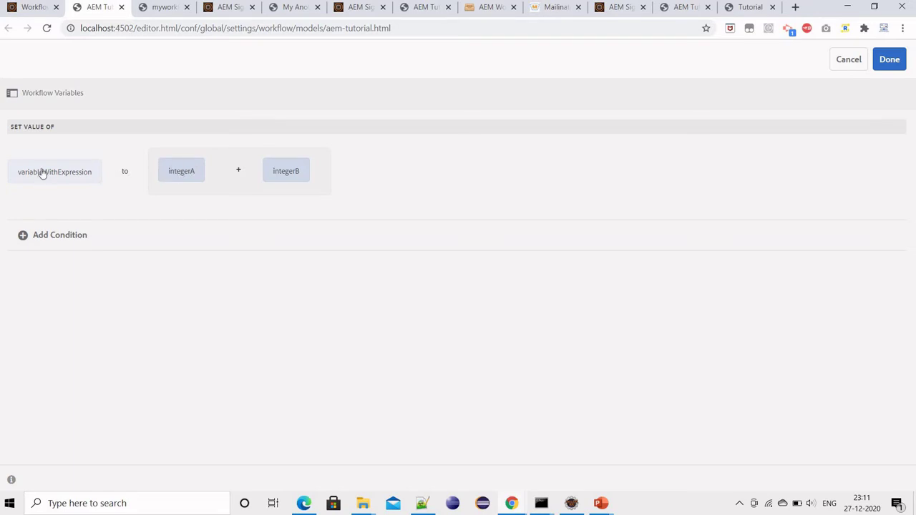
click(43, 236)
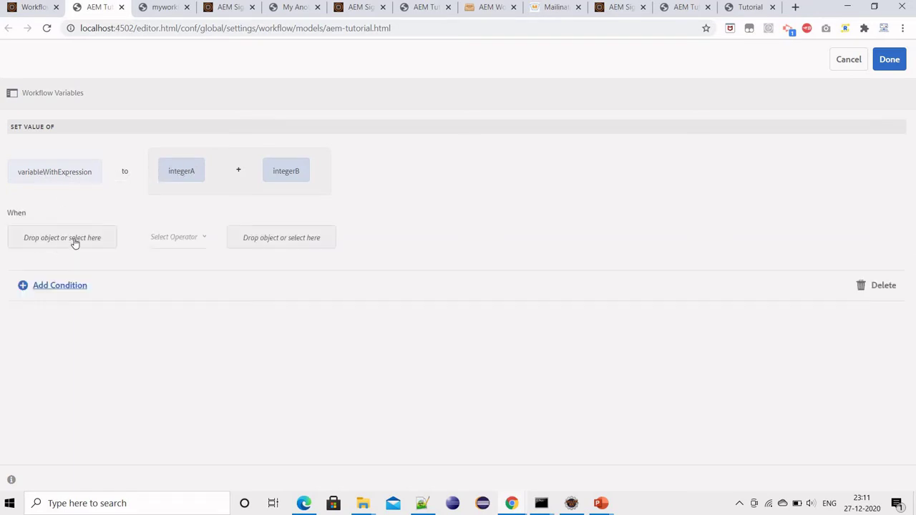
click(74, 242)
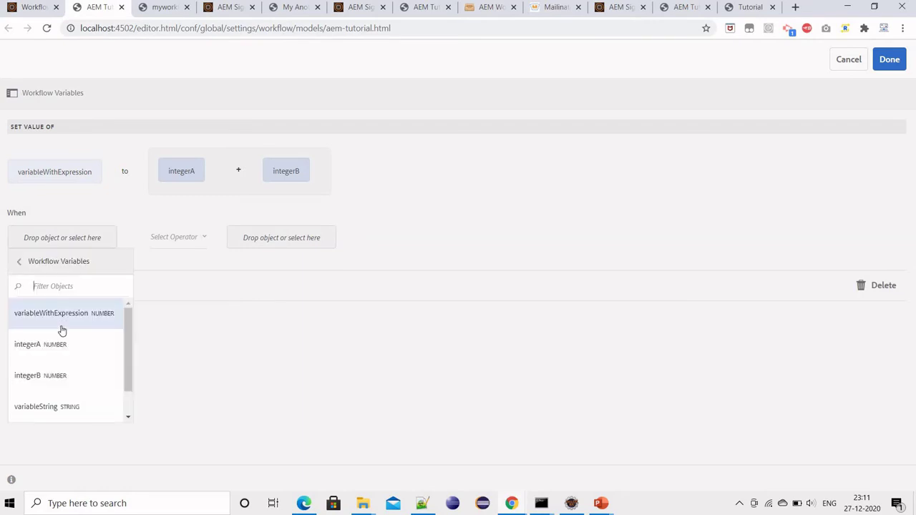
drag(61, 331, 74, 236)
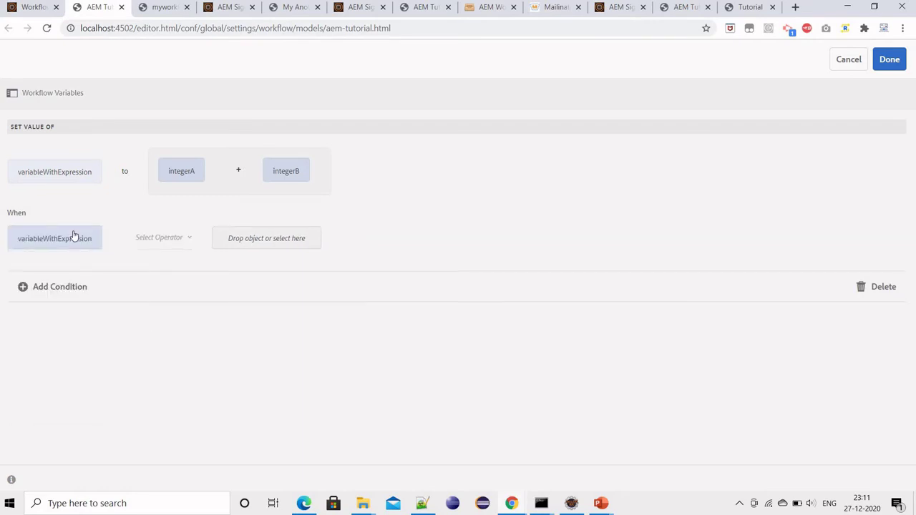
click(188, 240)
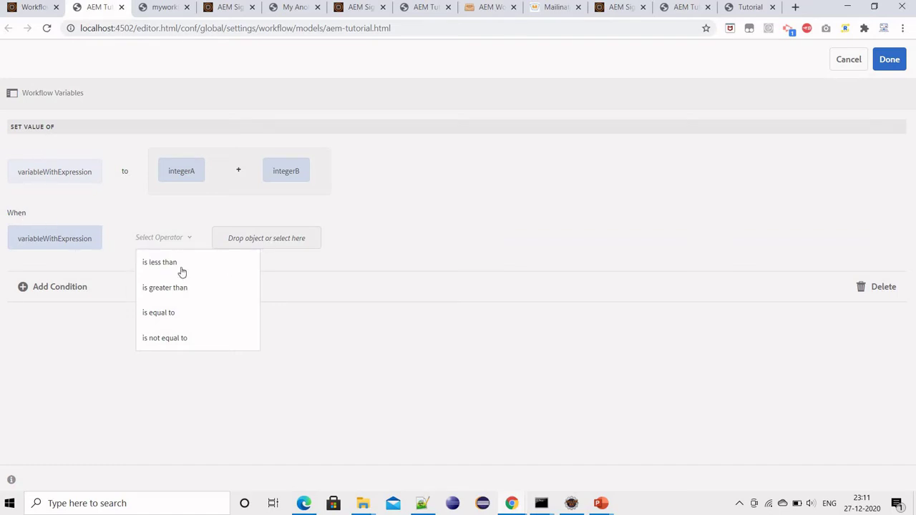
click(261, 242)
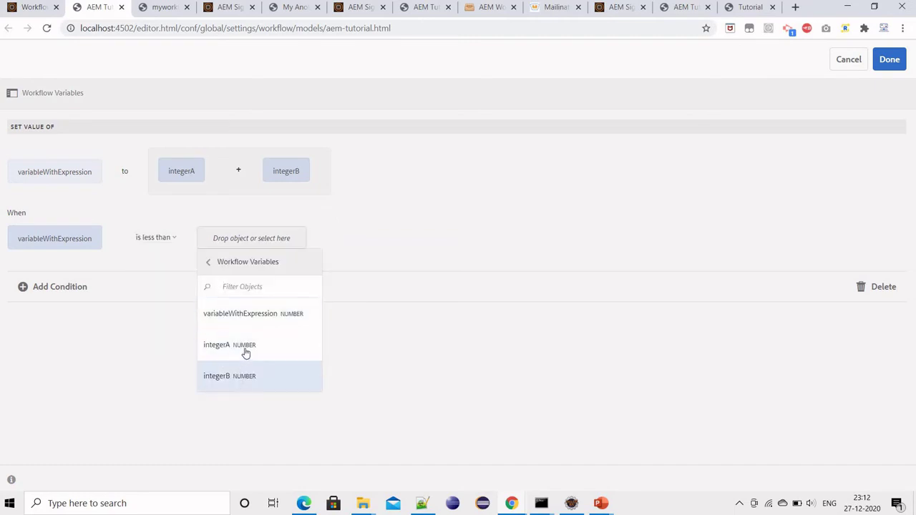
drag(236, 345, 228, 249)
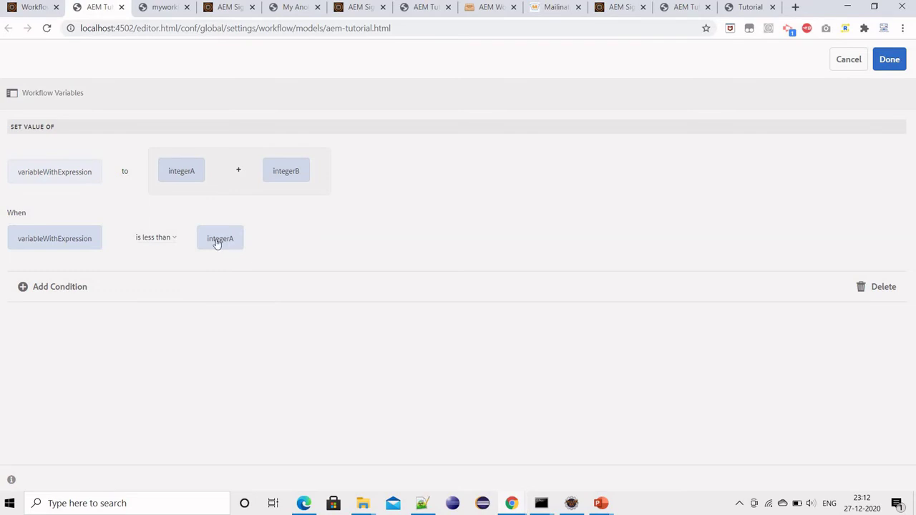
Step: Cancel the expression edits for variableWithExpression and close the Set Variable dialog without saving
click(849, 62)
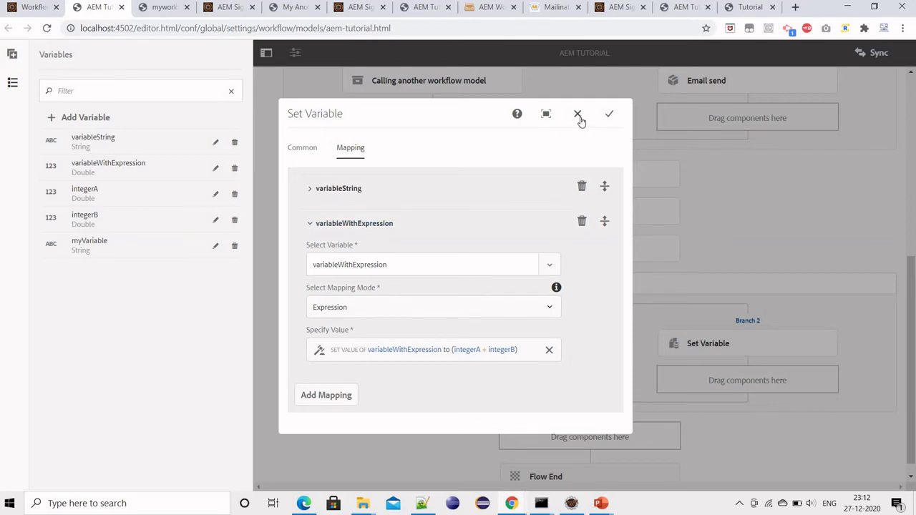
key(Escape)
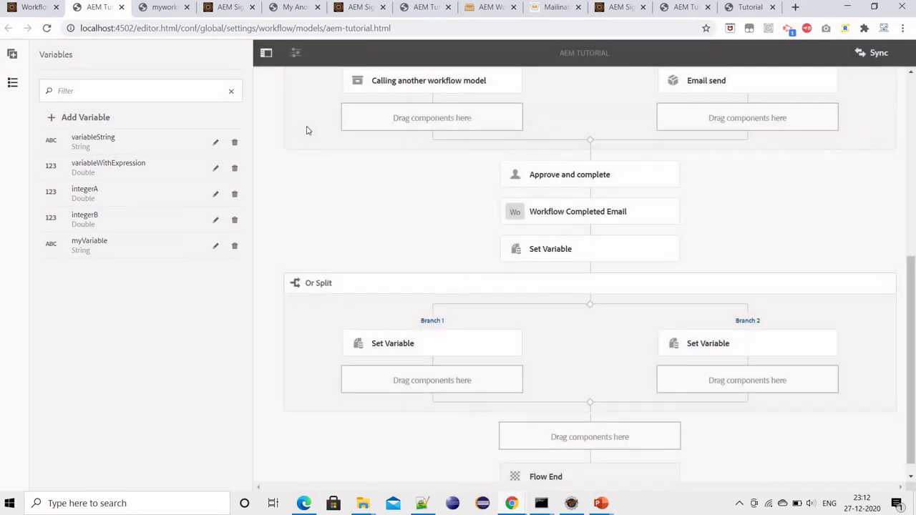
Step: Start a new workflow variable and name it sumVariable
click(98, 119)
click(347, 218)
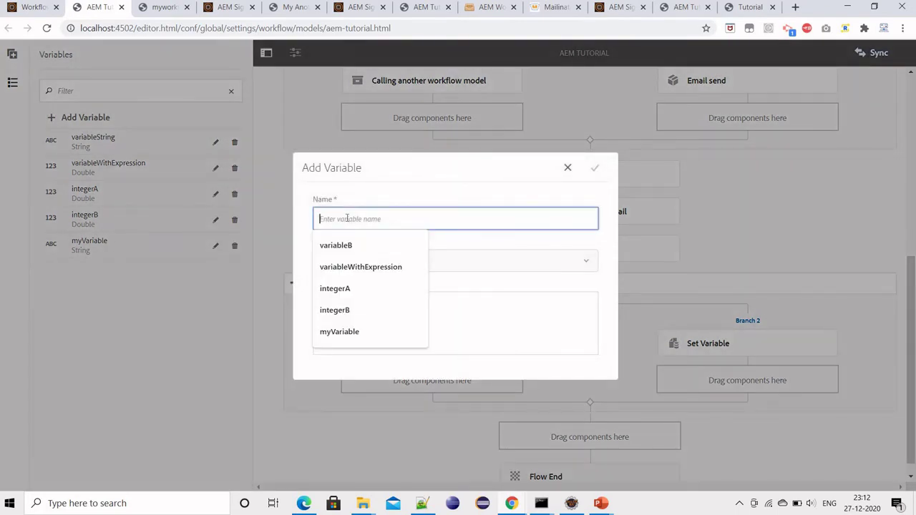
text(su)
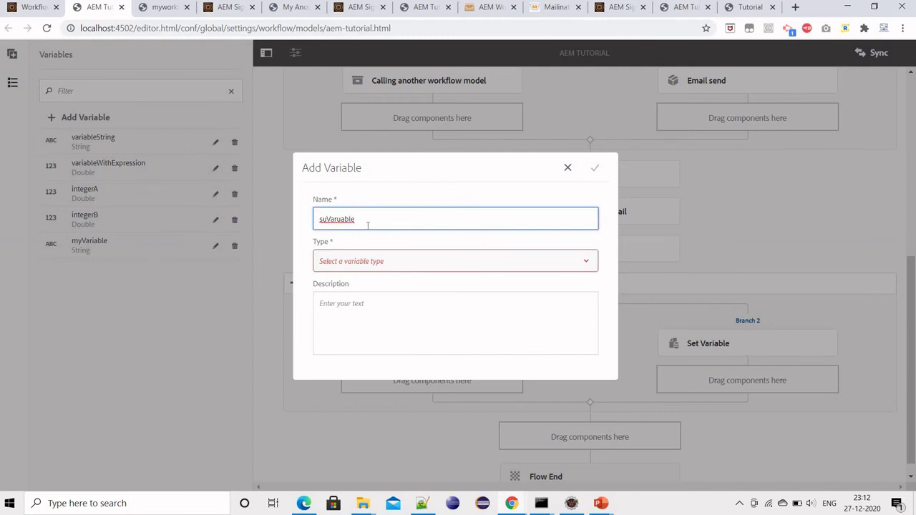
text(m)
key(Right)
key(Right)
key(Right)
key(Right)
key(BackSpace)
text(i)
Step: Set sumVariable's type to Double, leave its default value empty and save the variable
click(384, 266)
click(331, 310)
click(364, 304)
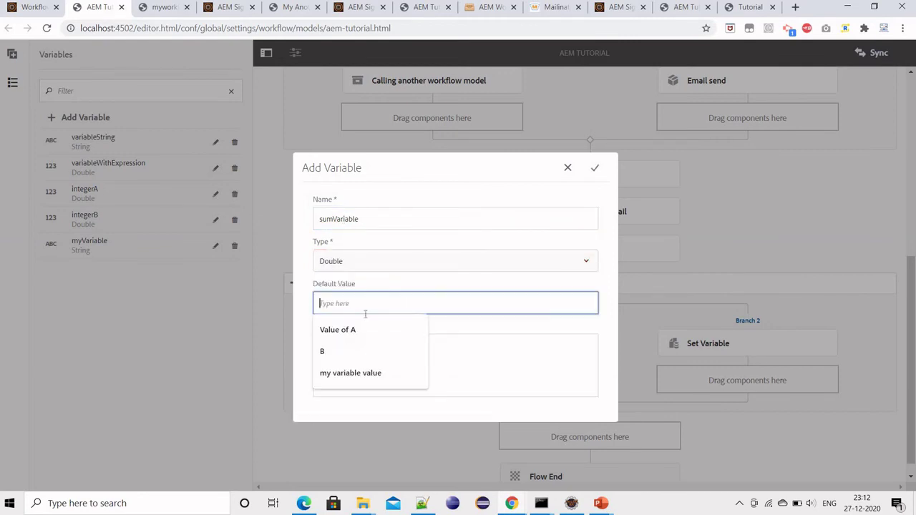
text(1)
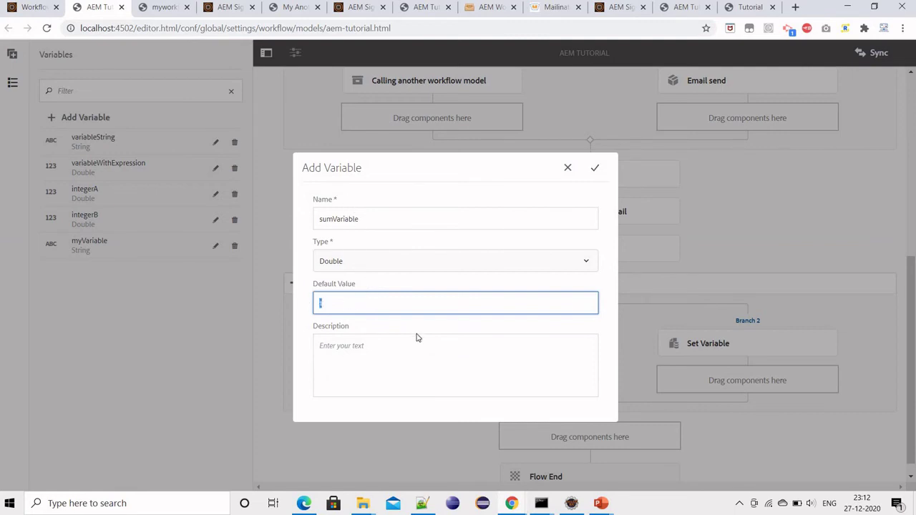
key(BackSpace)
click(595, 169)
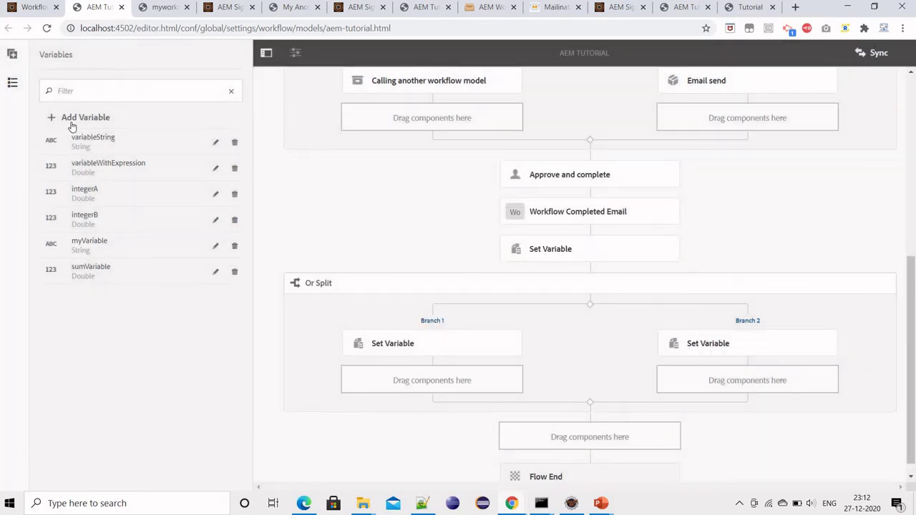
Step: Add a workflow variable named firstVar of type Double with default value 1
click(83, 124)
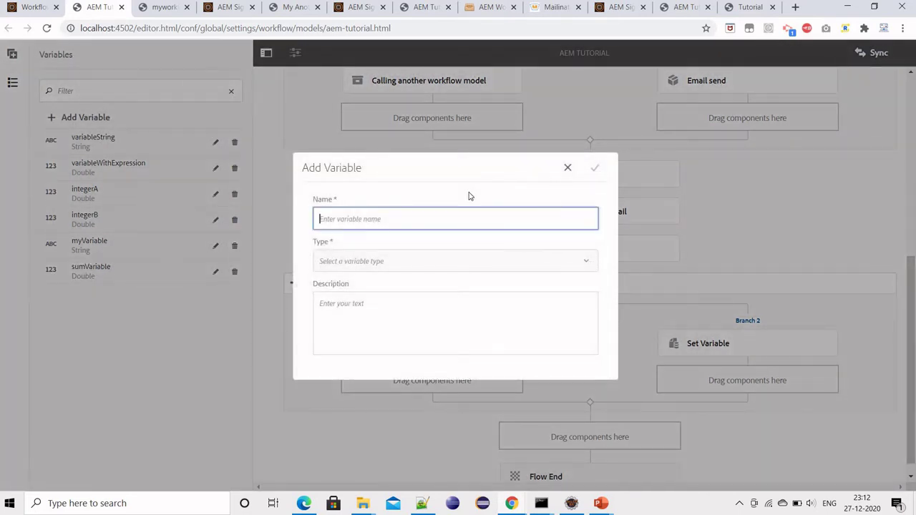
text(fil)
text(st)
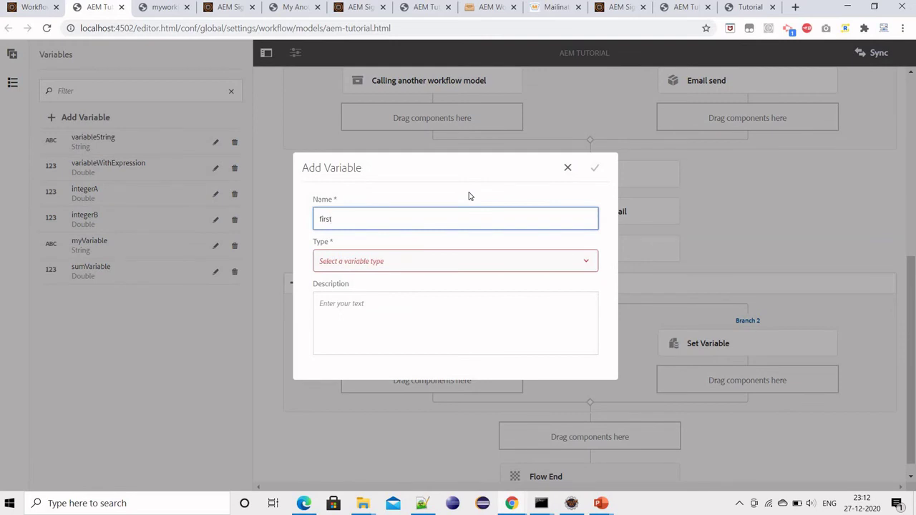
text(Var)
key(Tab)
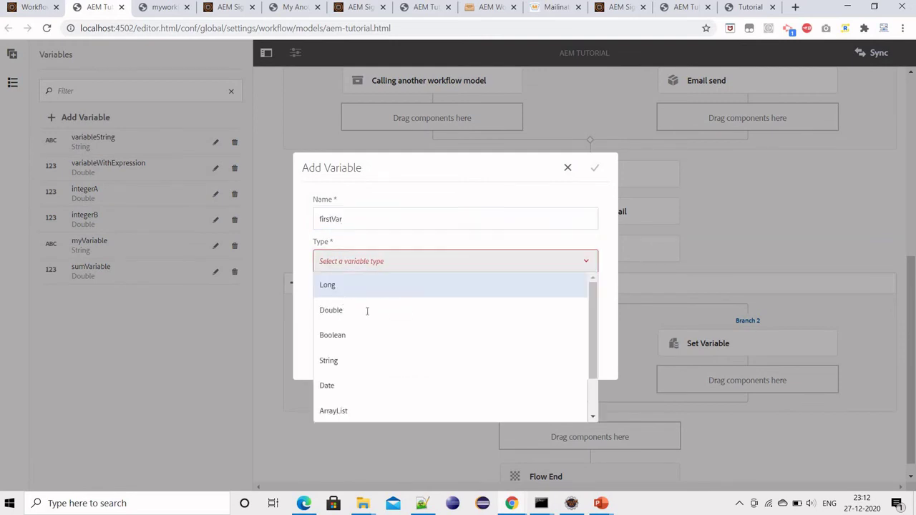
click(343, 307)
click(400, 304)
text(1)
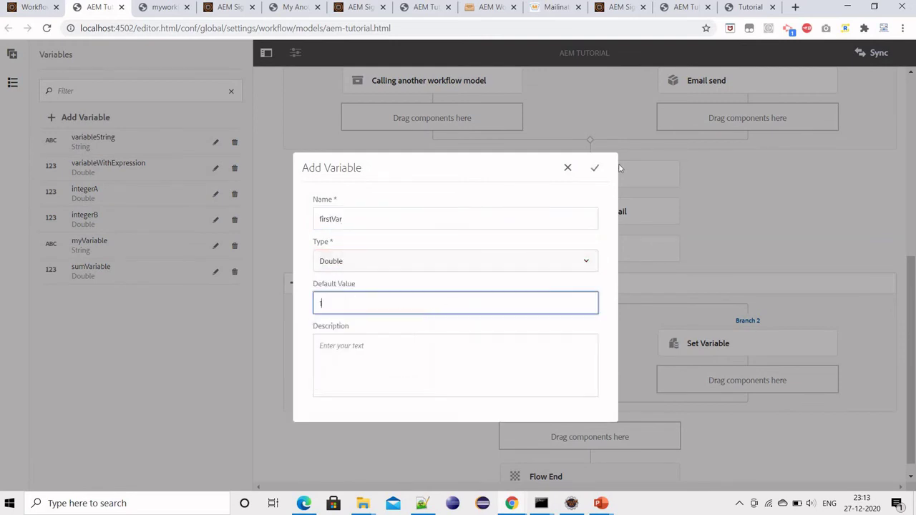
click(596, 172)
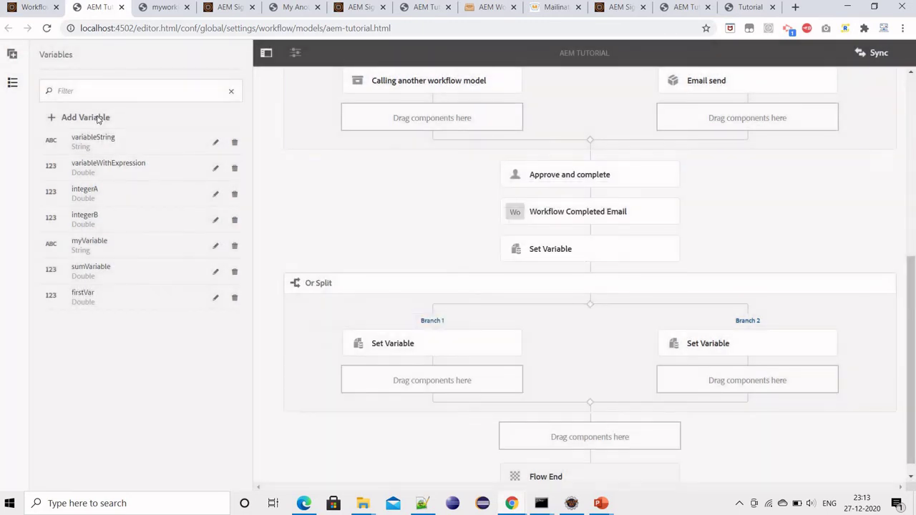
Step: Add a workflow variable named secondVar of type Double with default value 2
click(104, 118)
click(379, 210)
text(s)
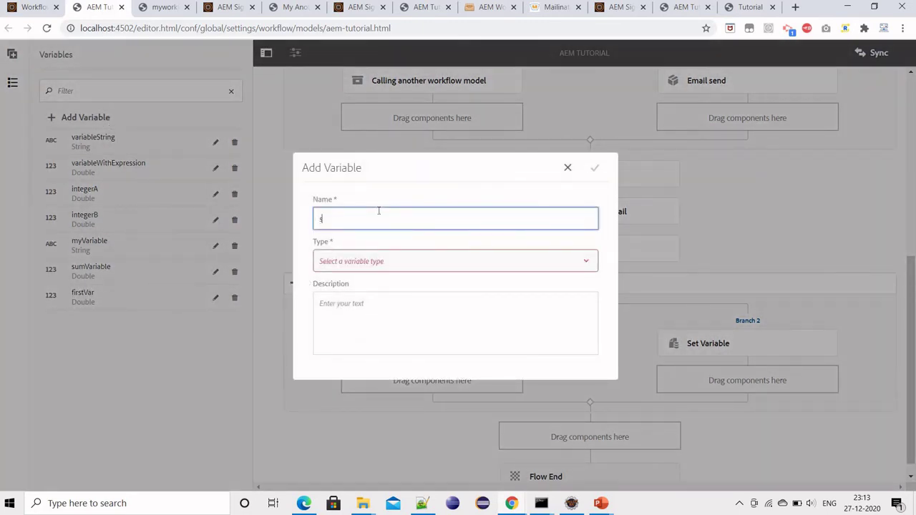
text(econdVar)
click(358, 261)
click(350, 309)
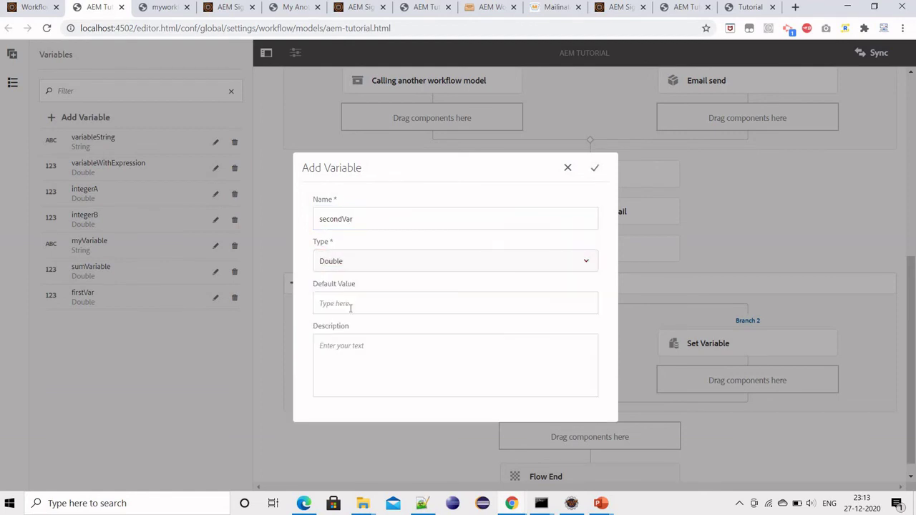
click(351, 304)
text(2)
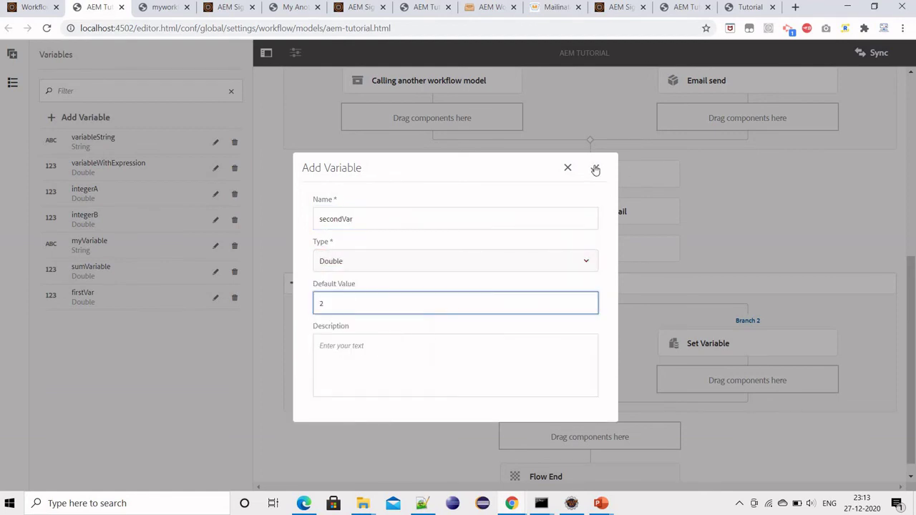
click(595, 169)
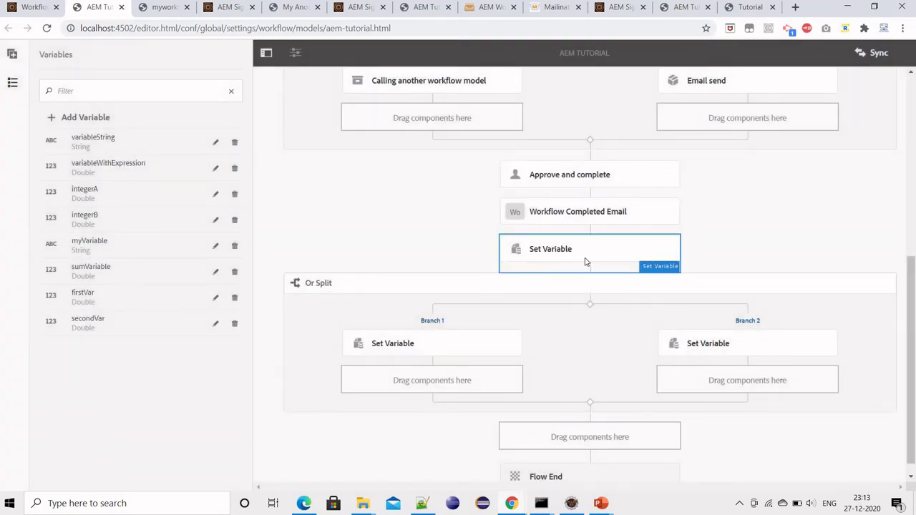
Step: Add a mapping for sumVariable to the Set Variable step below Workflow Completed Email
click(530, 240)
click(516, 222)
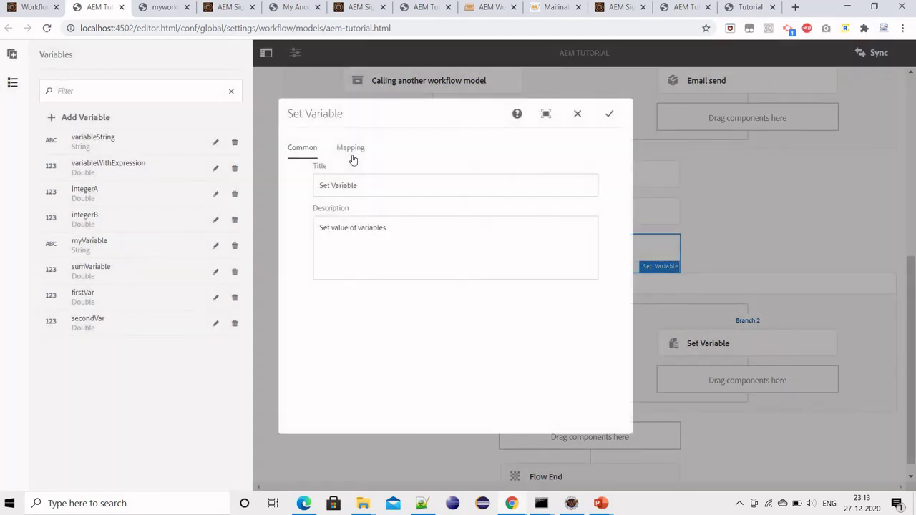
click(351, 152)
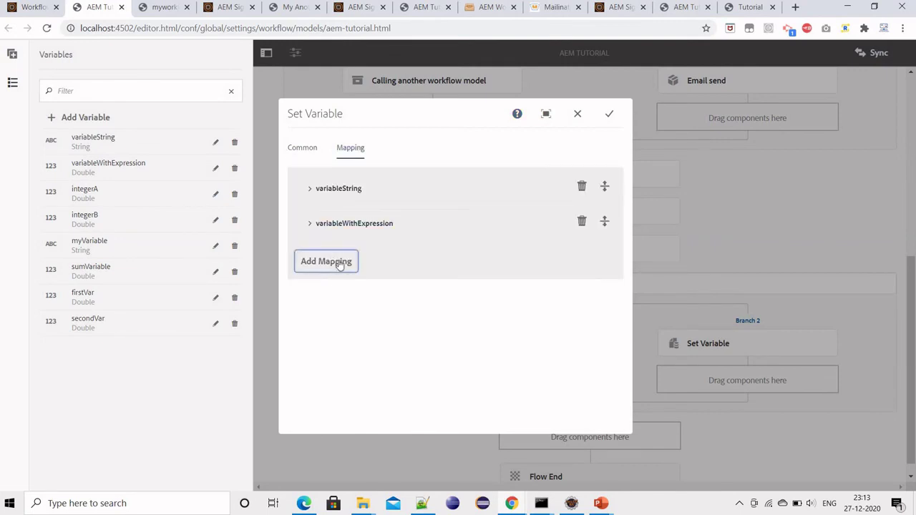
click(336, 262)
click(337, 259)
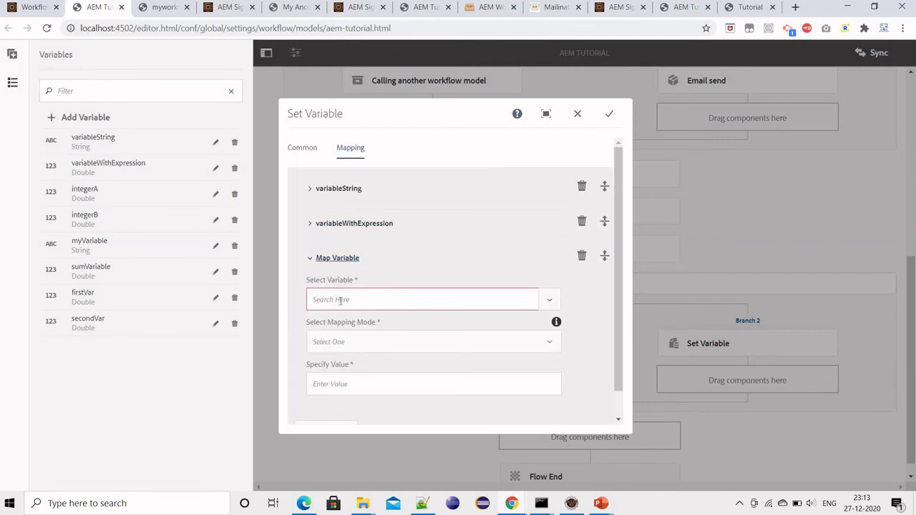
click(548, 300)
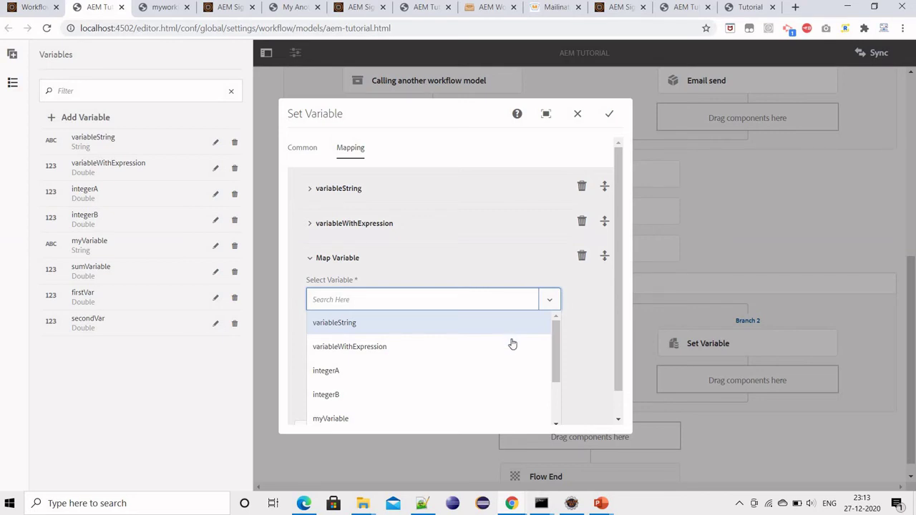
scroll(425, 372, down, 3)
click(387, 382)
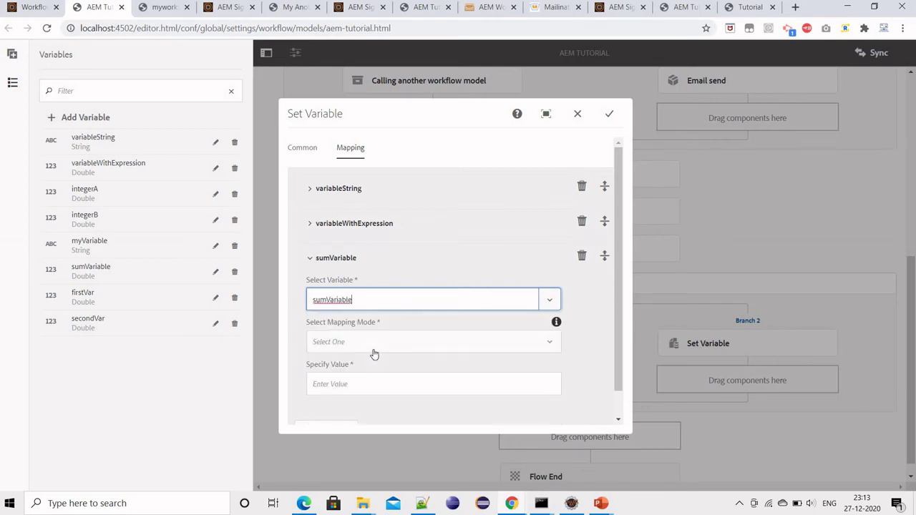
Step: Set sumVariable's mapping mode to Expression and start its value as a Mathematical Expression
click(380, 351)
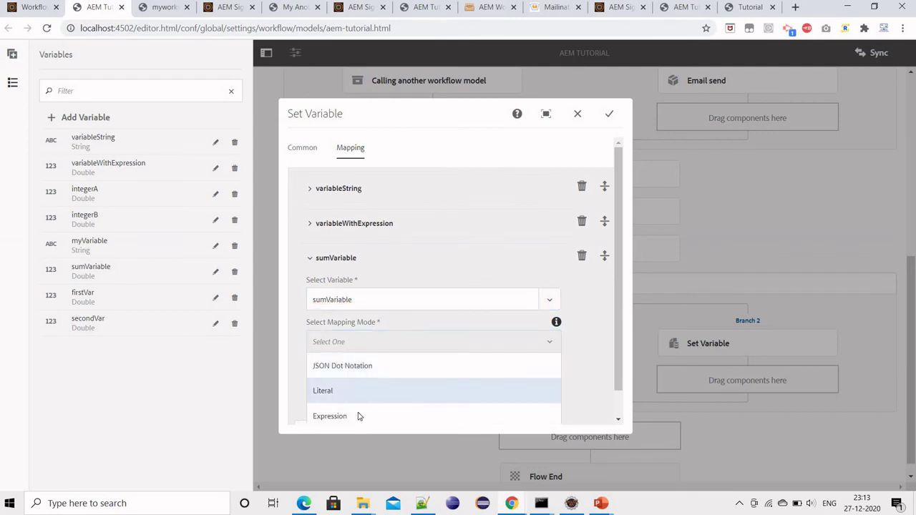
click(358, 414)
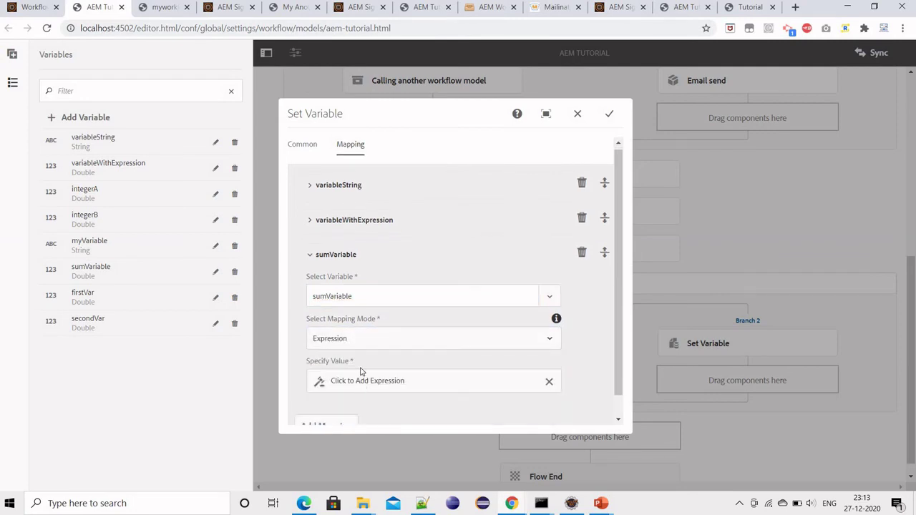
click(362, 373)
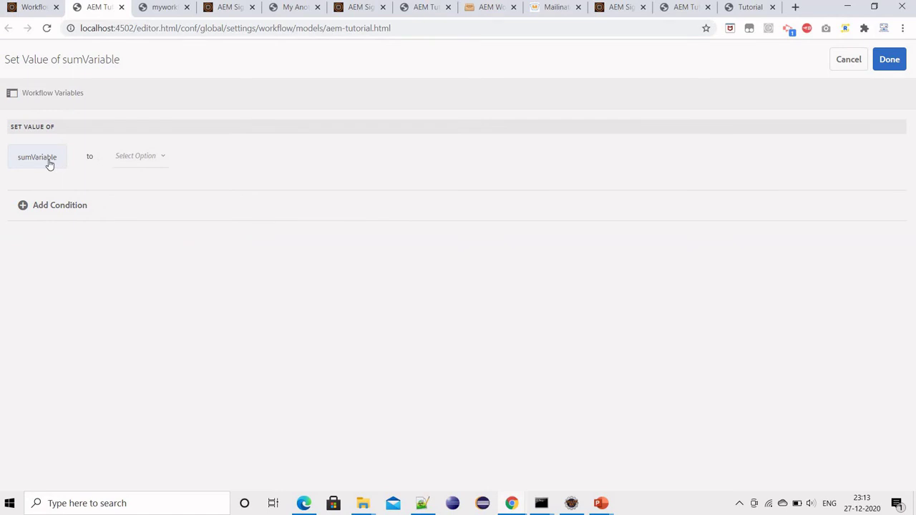
click(166, 162)
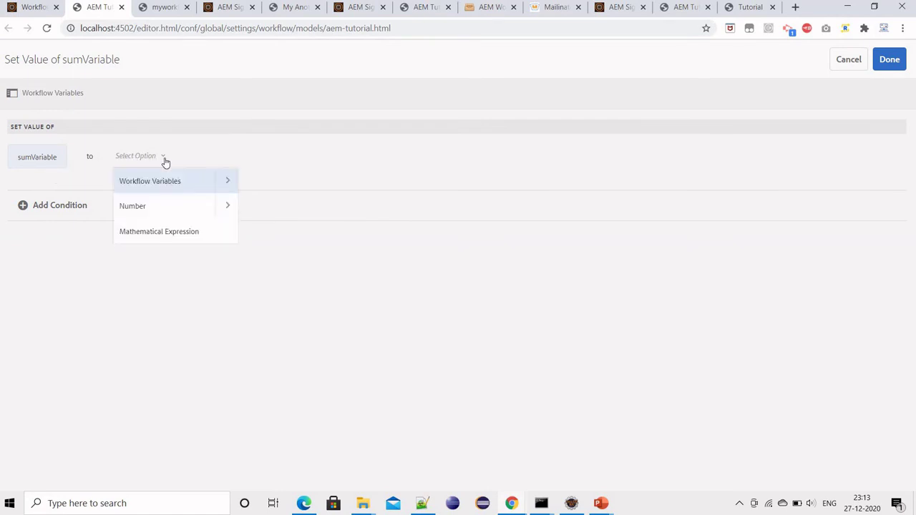
click(164, 232)
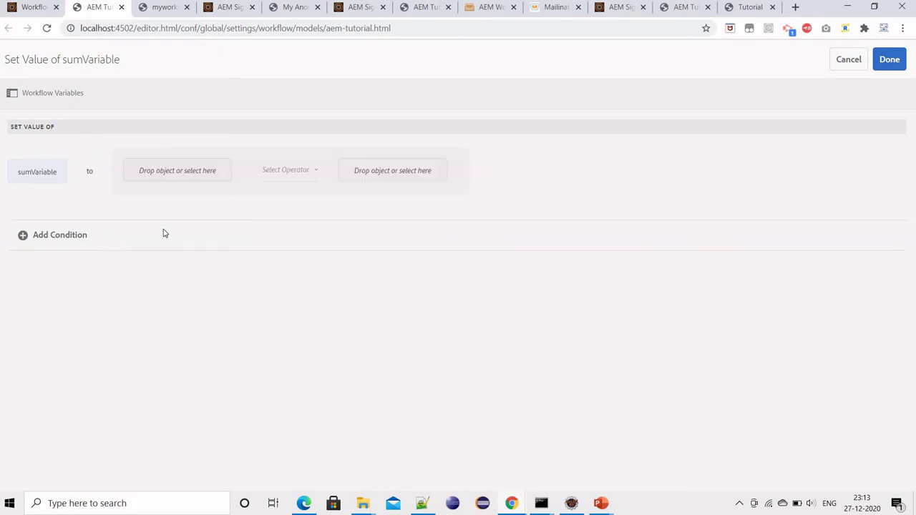
Step: Use the plus operator in sumVariable's expression and choose firstVar as the first operand
click(310, 173)
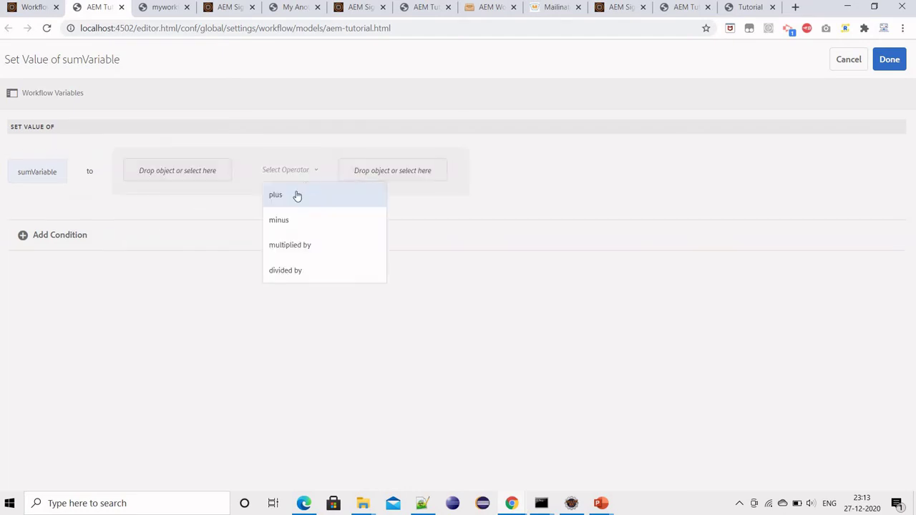
click(279, 187)
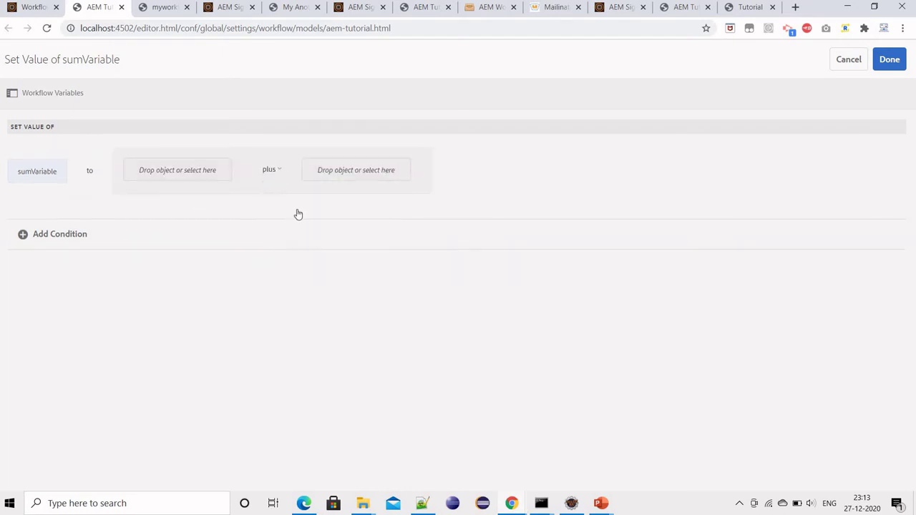
click(271, 169)
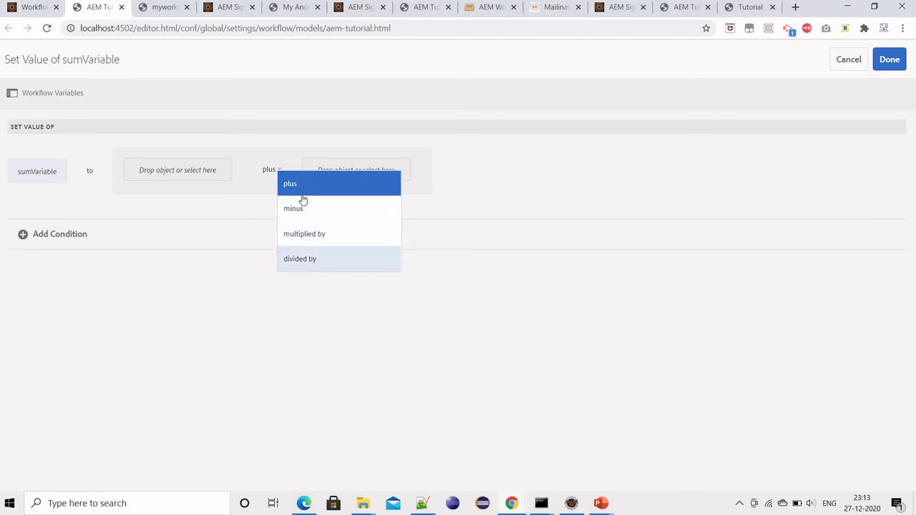
click(230, 175)
click(215, 171)
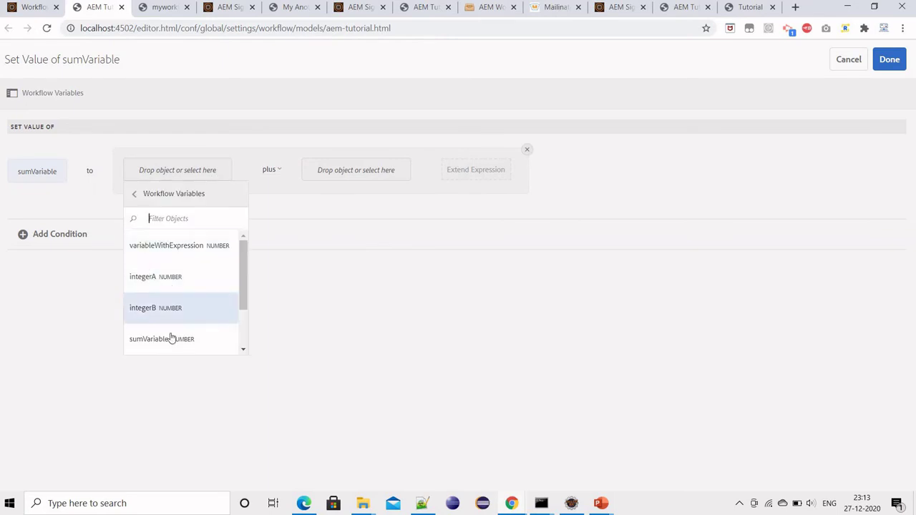
scroll(154, 325, down, 1)
click(151, 321)
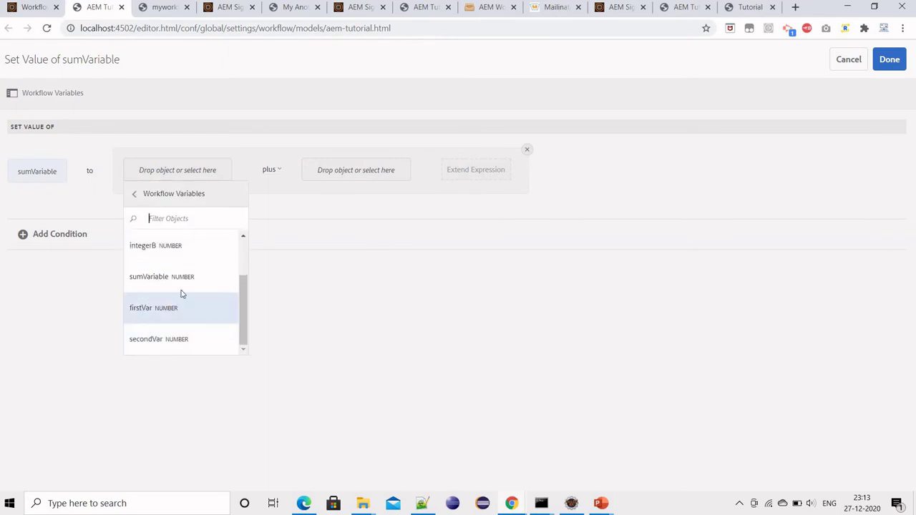
Step: Extend sumVariable's expression and choose secondVar as the operand added to firstVar
click(410, 178)
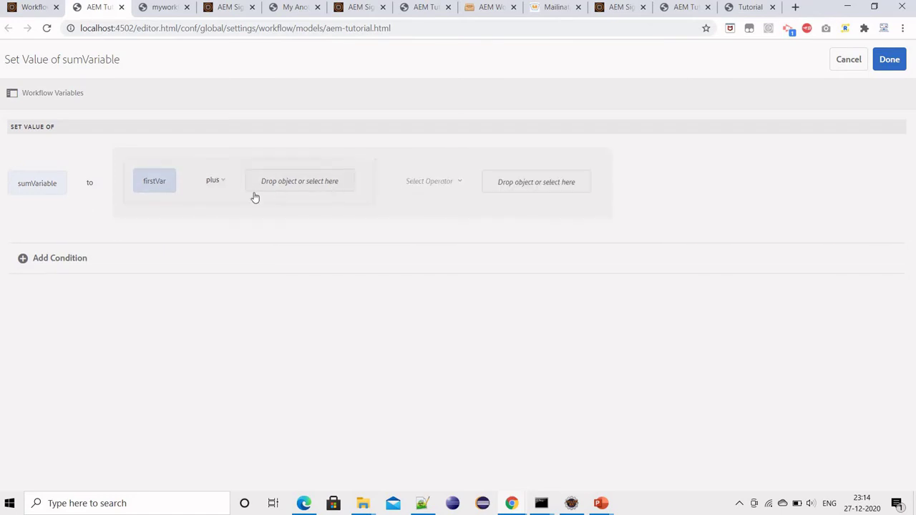
click(282, 183)
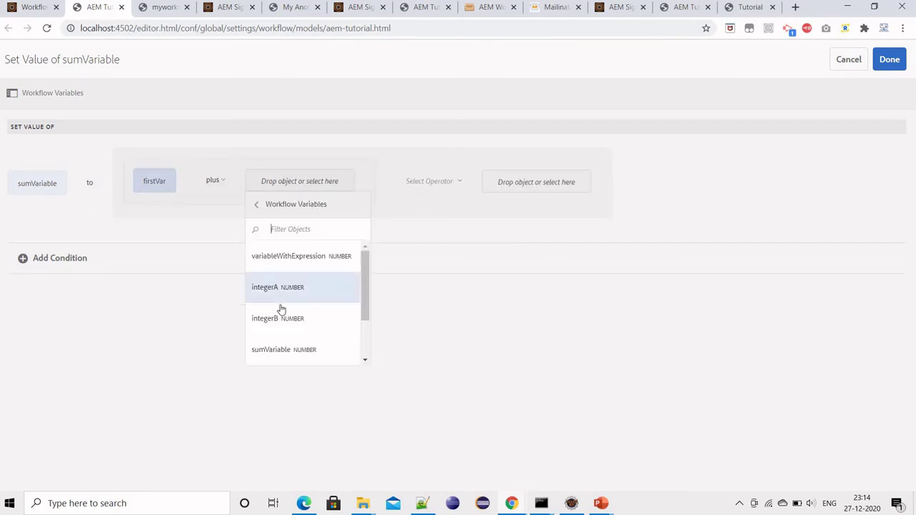
scroll(294, 322, down, 2)
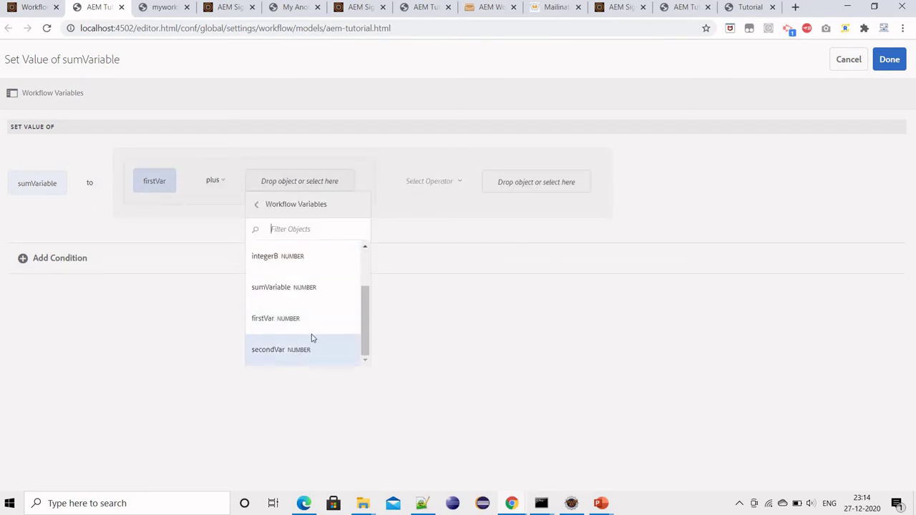
click(311, 338)
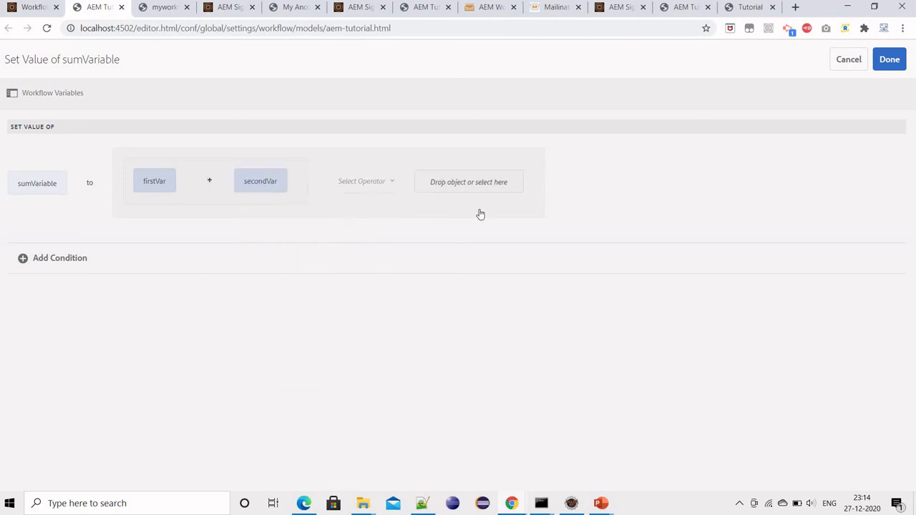
Step: Extend sumVariable's expression with plus integerB, and discard the expression and the Set Variable changes
click(430, 181)
click(388, 187)
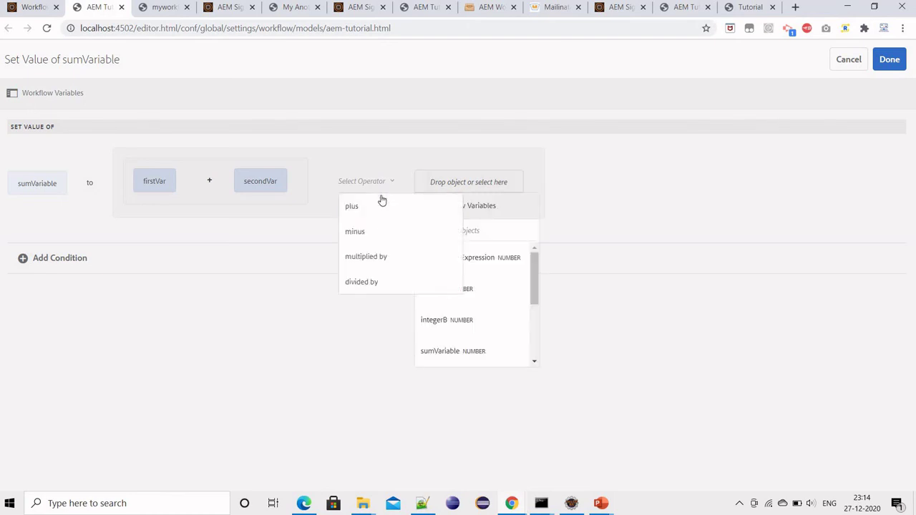
click(358, 204)
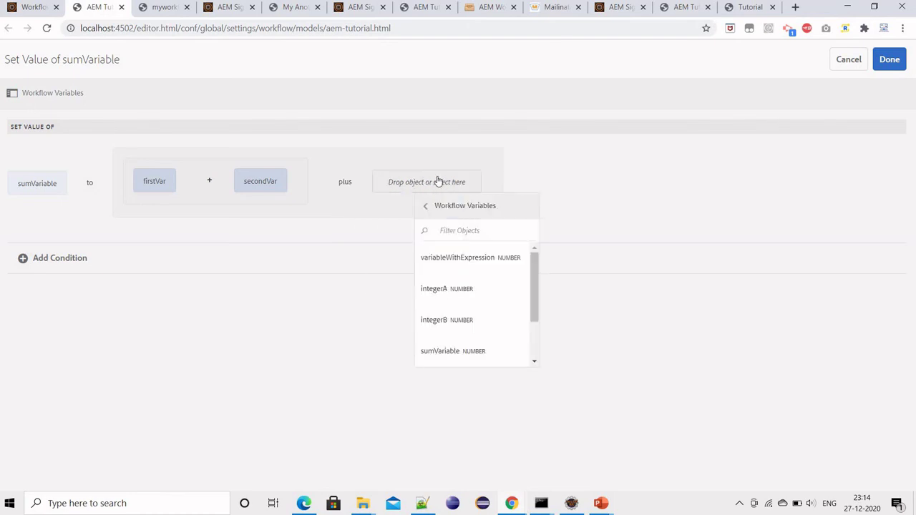
click(383, 190)
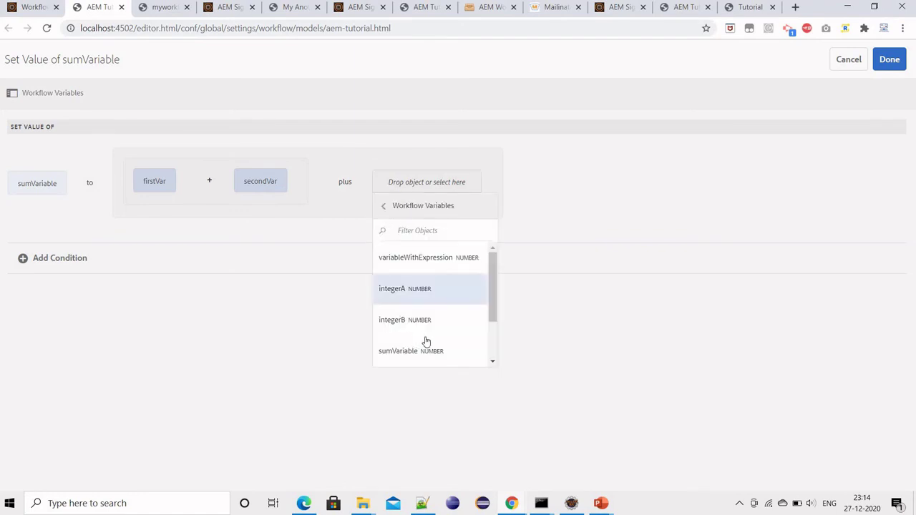
scroll(410, 340, down, 2)
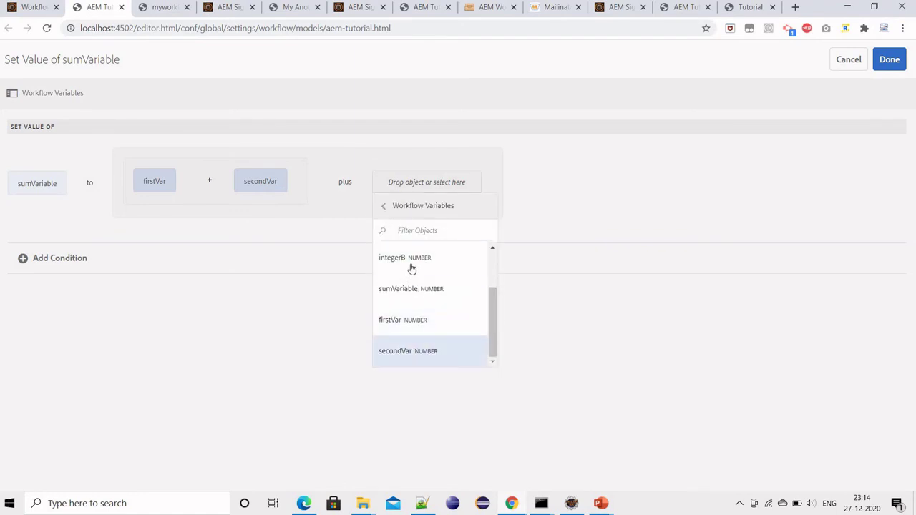
key(Return)
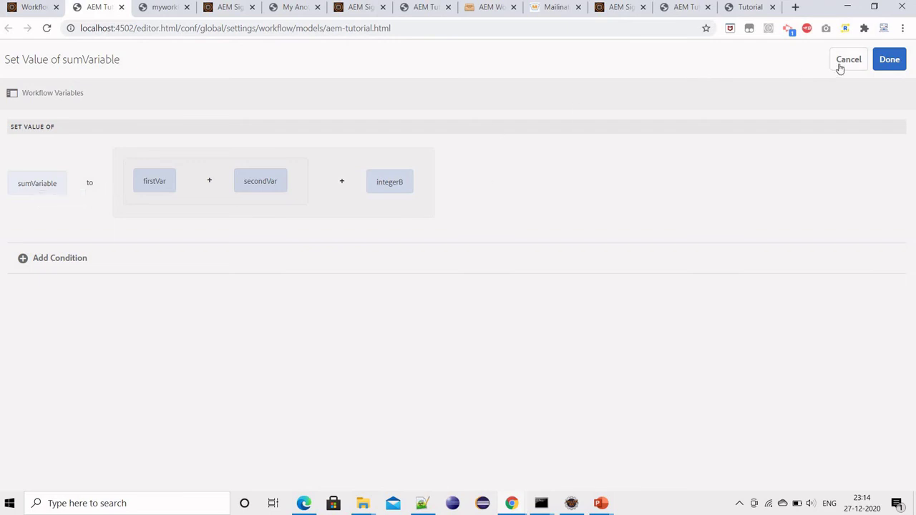
key(Escape)
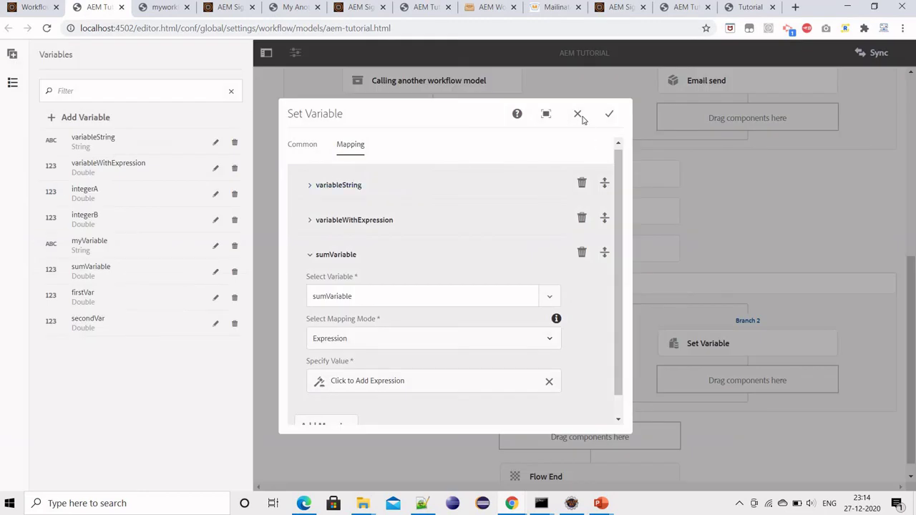
key(Escape)
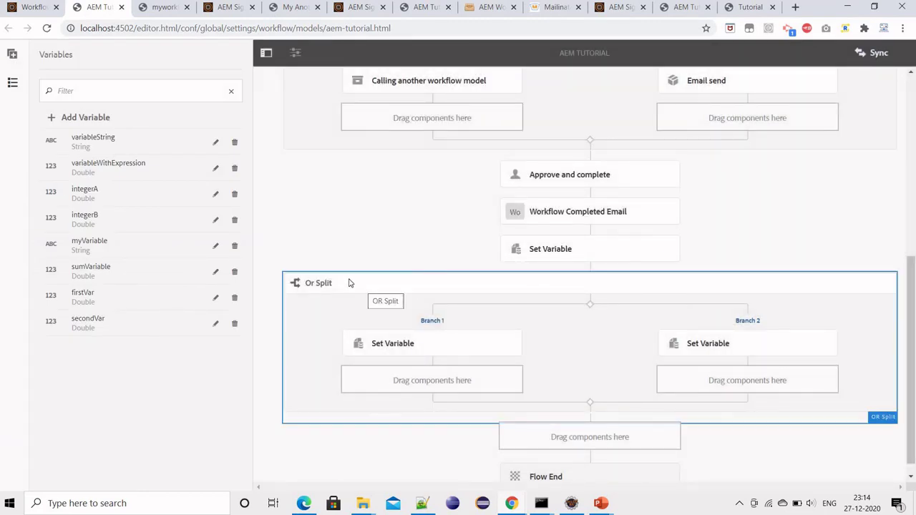
Step: Open the configuration of the unnamed Or Split and examine the routing expressions of Branch 1 and Branch 2
click(308, 266)
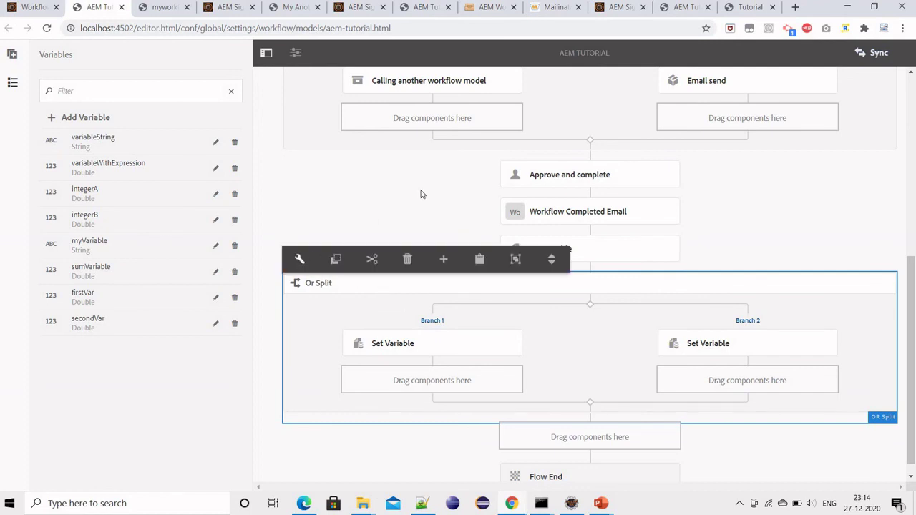
scroll(336, 265, up, 3)
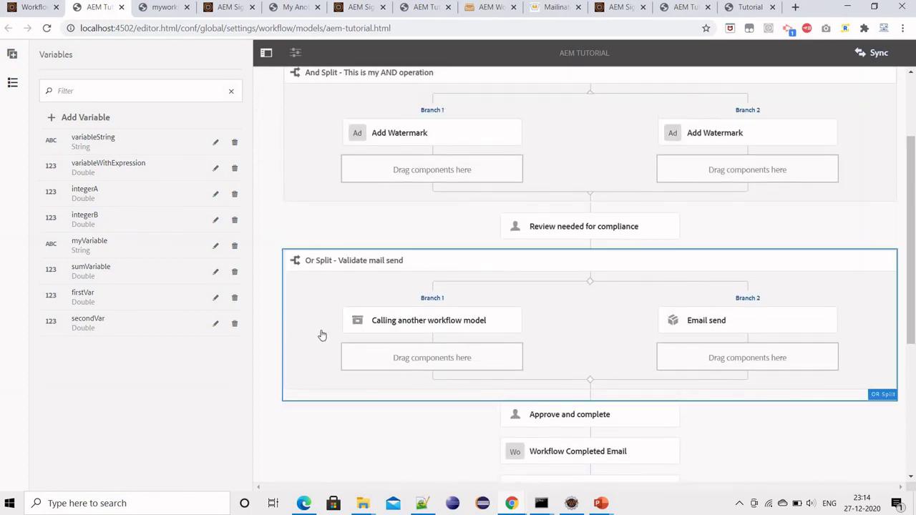
scroll(321, 334, down, 2)
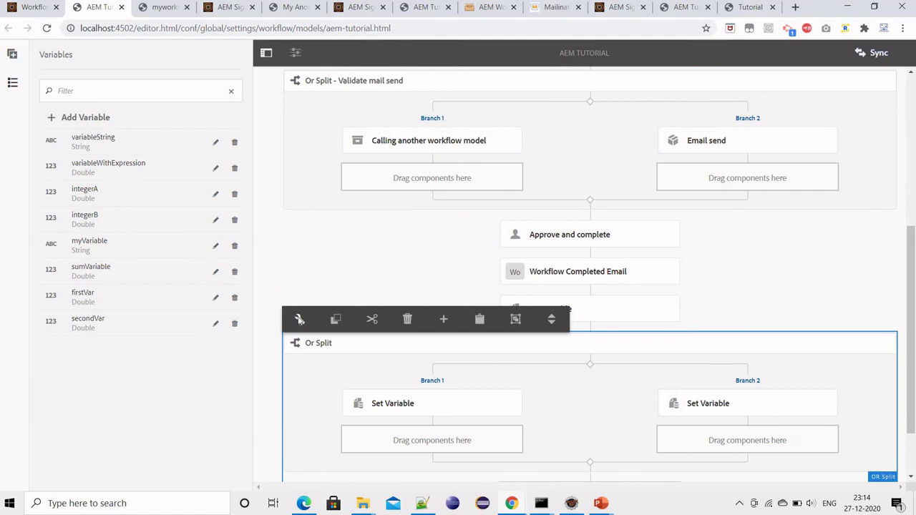
click(299, 319)
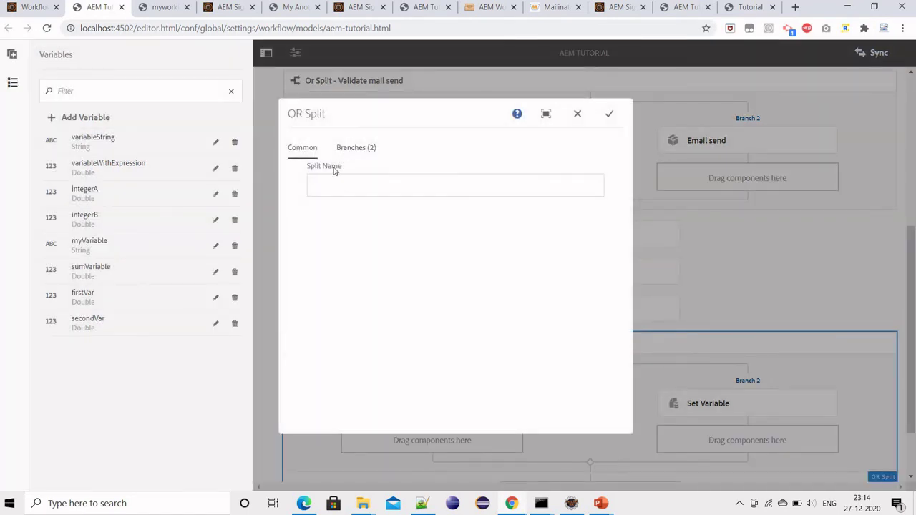
click(352, 147)
click(326, 189)
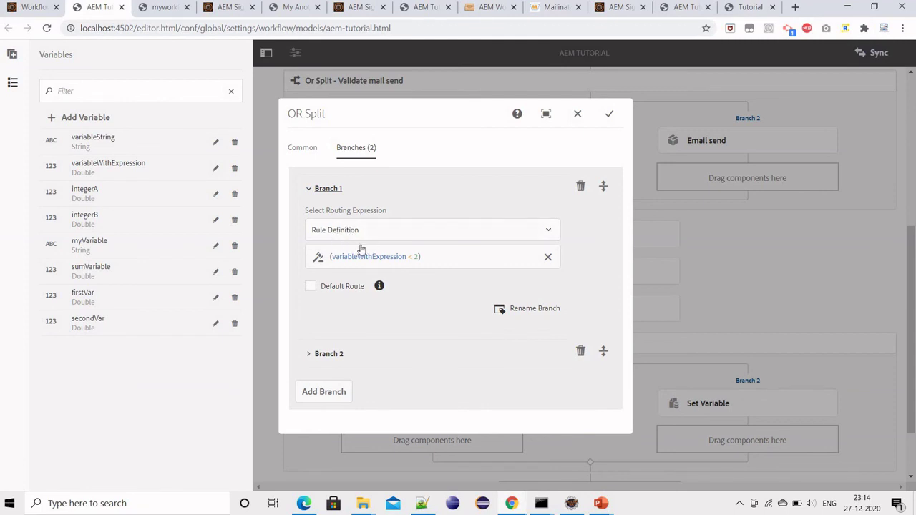
click(336, 354)
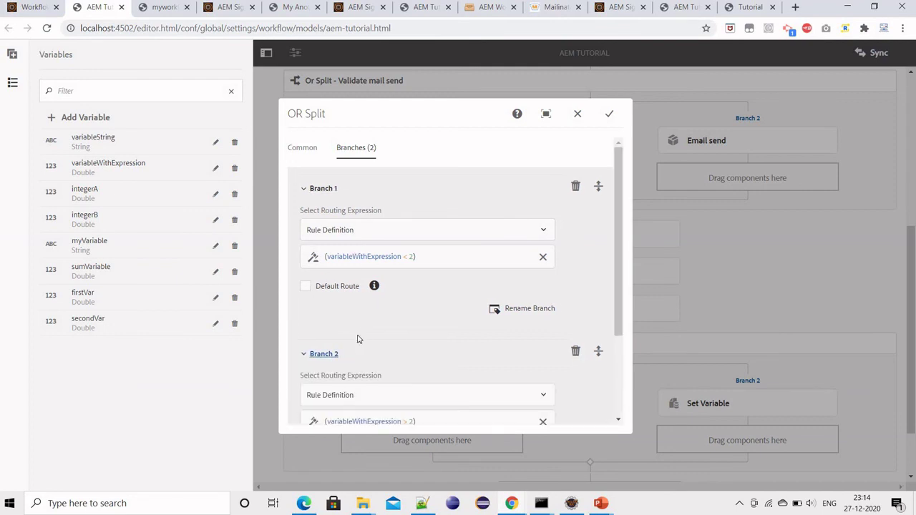
scroll(359, 332, down, 3)
scroll(362, 303, up, 2)
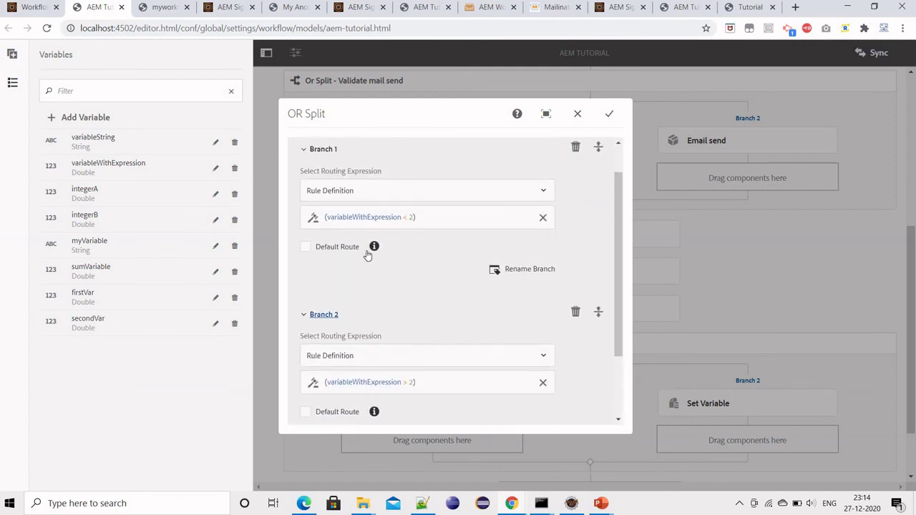
scroll(367, 256, up, 1)
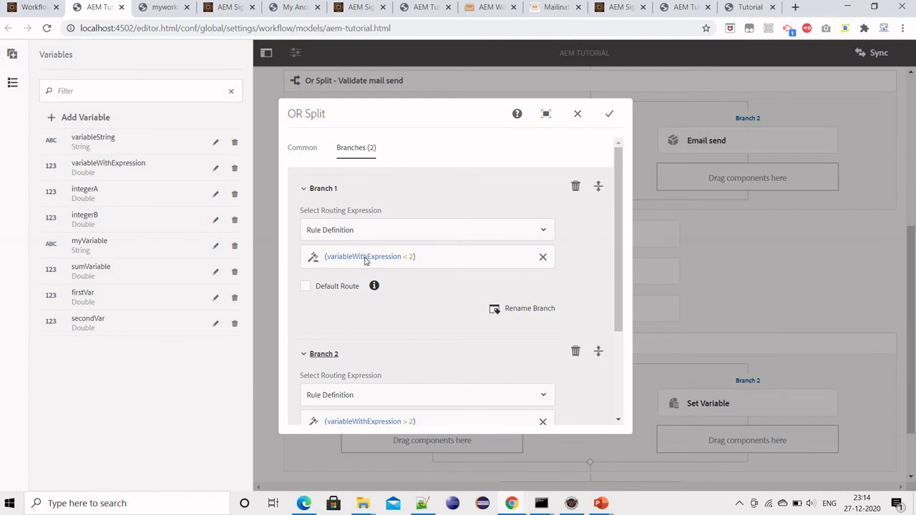
Step: Inspect Branch 1's rule definition in the expression editor, compare it with Branch 2's, and close the OR Split configuration without saving
click(365, 256)
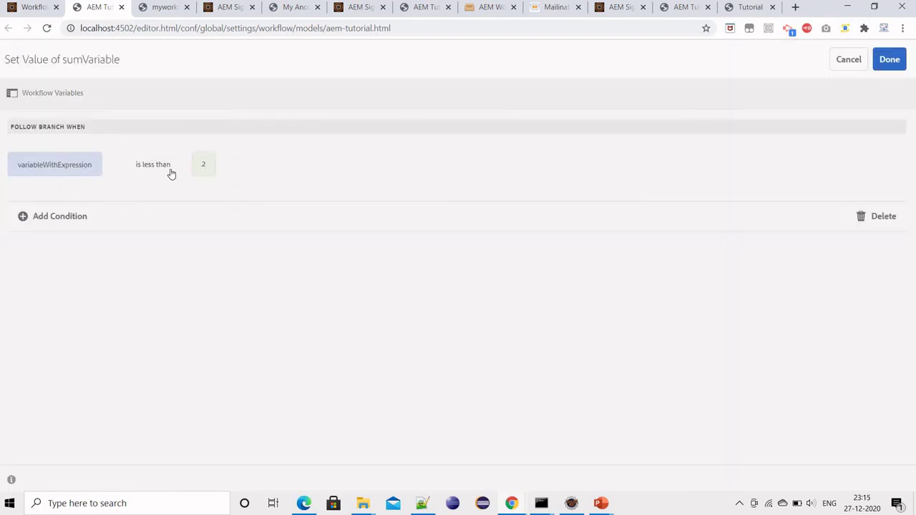
click(848, 63)
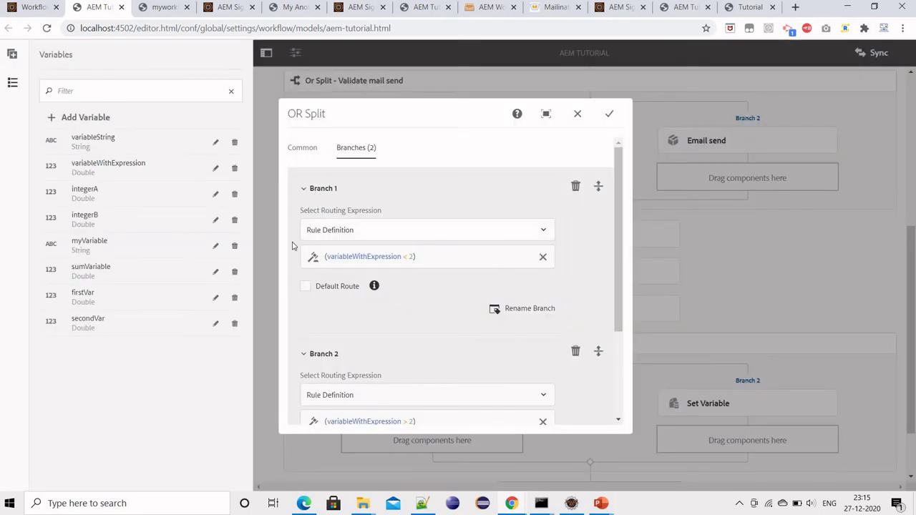
scroll(399, 315, down, 3)
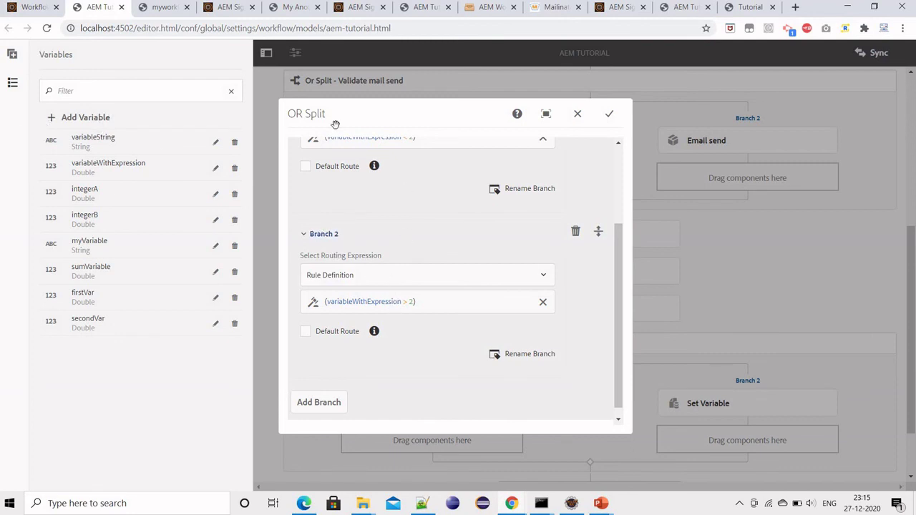
scroll(339, 348, up, 1)
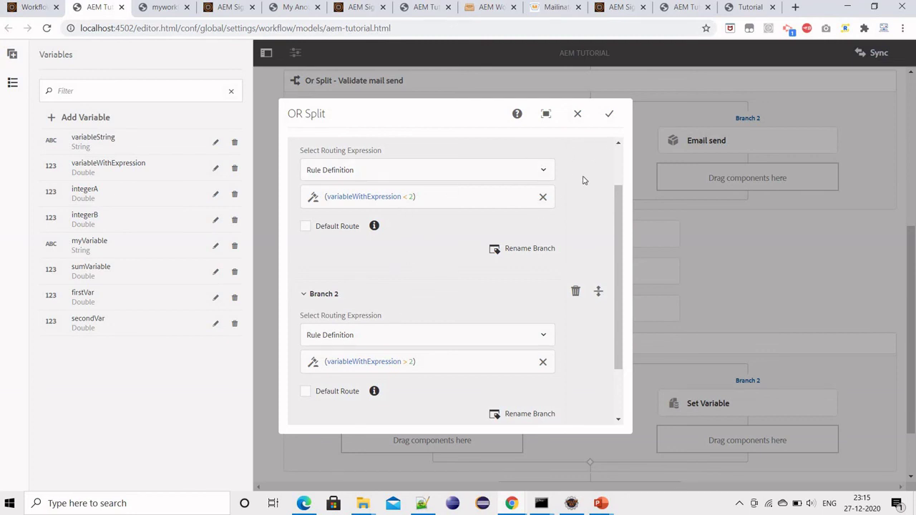
click(578, 117)
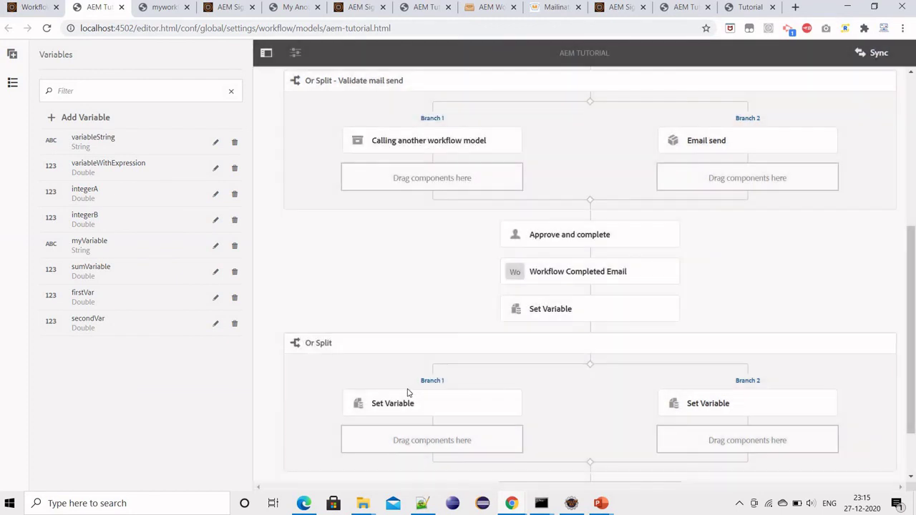
Step: Open the page information options of the AEM Tutorial workflow model
scroll(411, 355, down, 2)
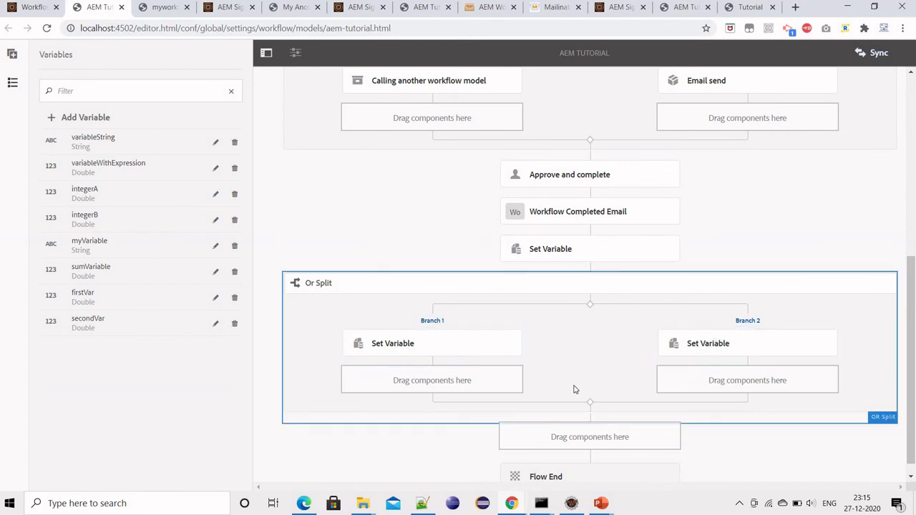
scroll(575, 401, down, 1)
click(557, 419)
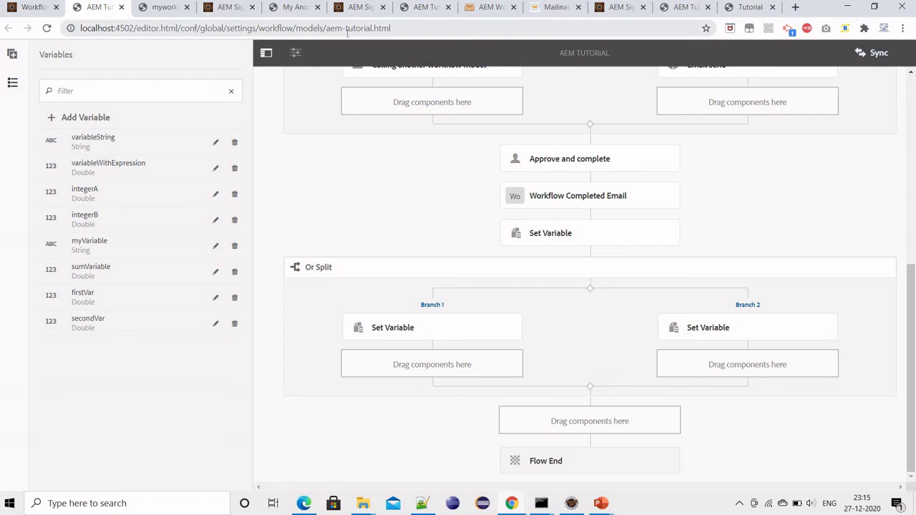
click(299, 63)
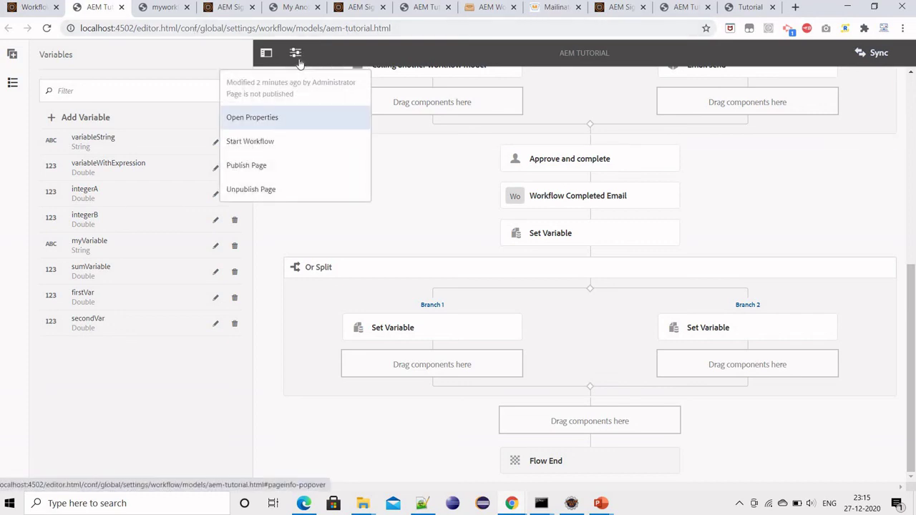